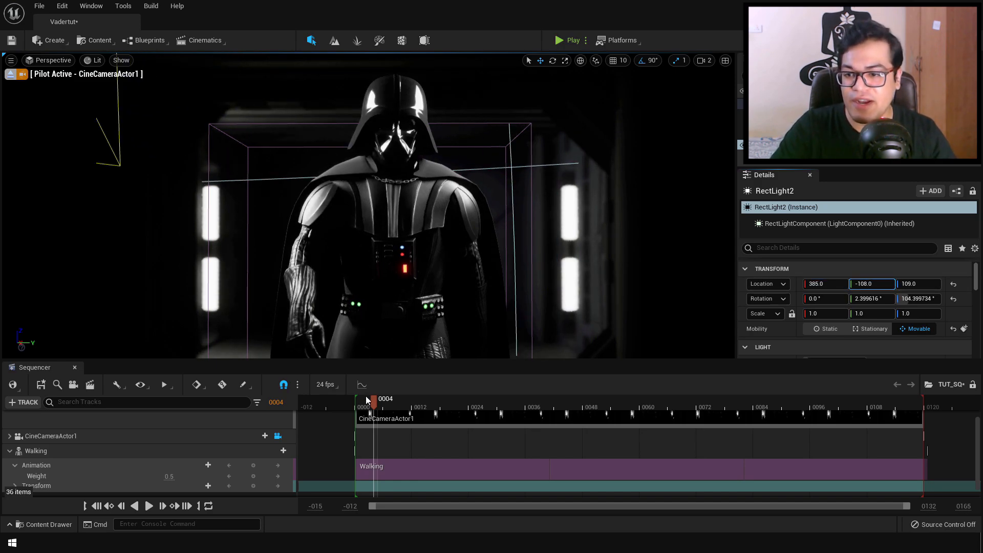
- Play the walking sequence from its first frame to preview the shot
drag(365, 399, 356, 401)
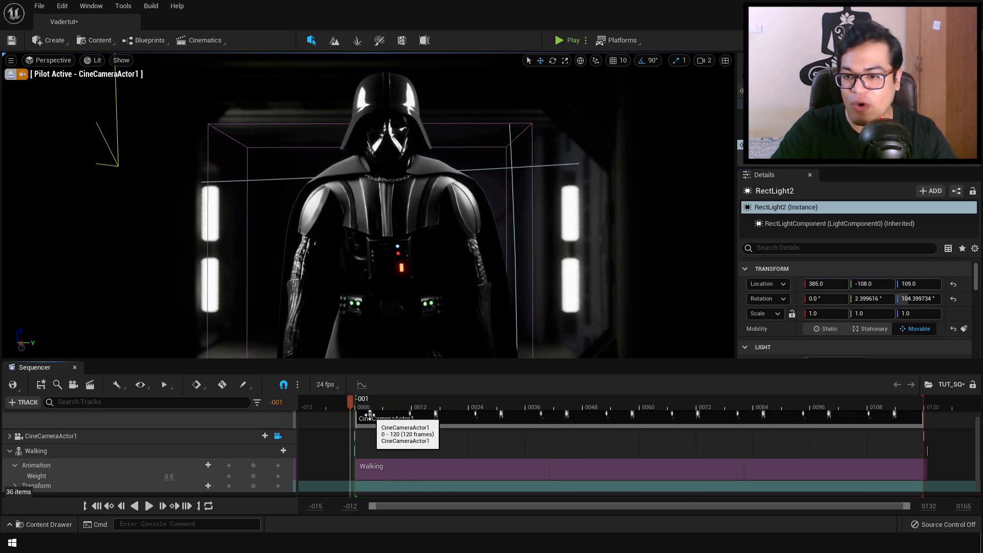
click(152, 506)
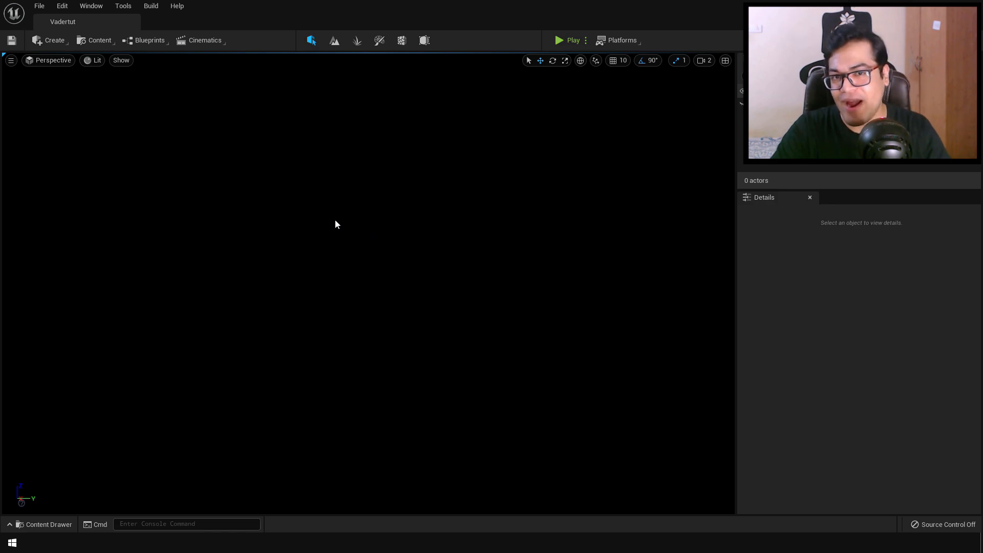
- Add a Post Process Volume to the empty level and enable its Infinite Extent (Unbound) setting
click(68, 45)
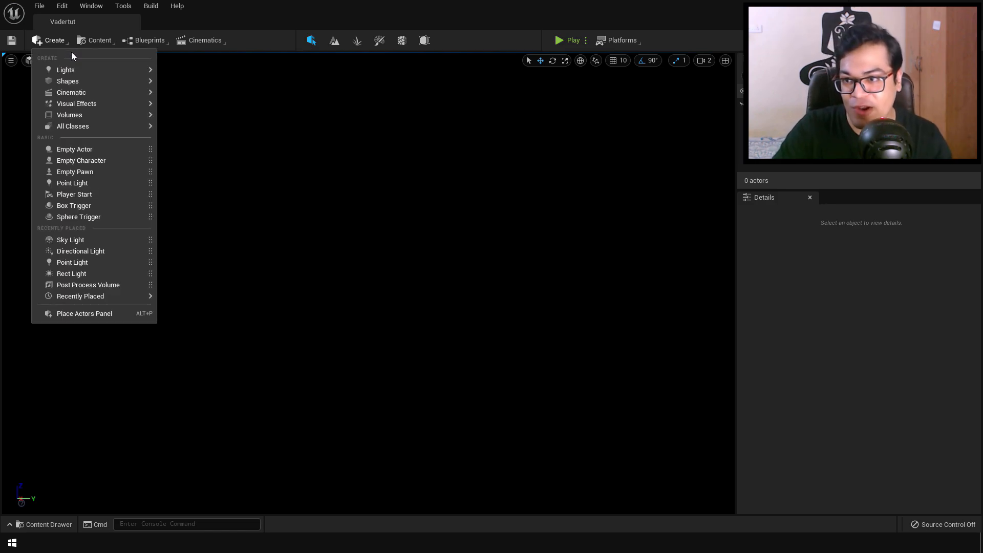
mouse_move(99, 102)
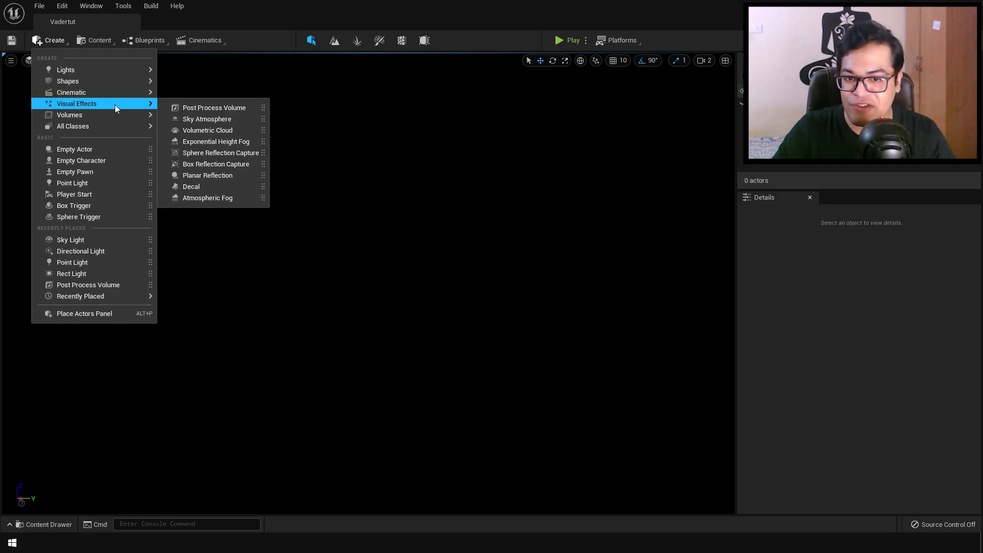
click(205, 105)
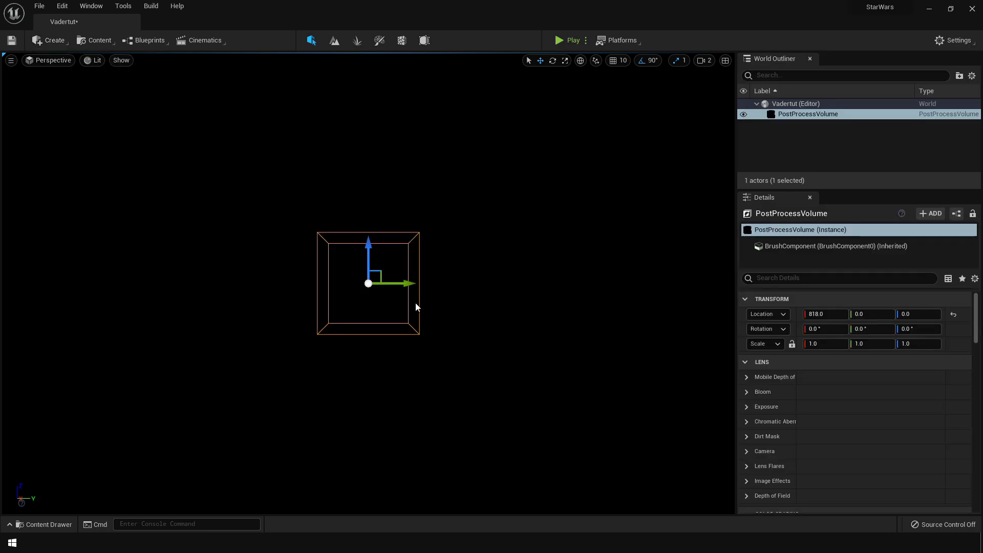
click(794, 277)
text(i)
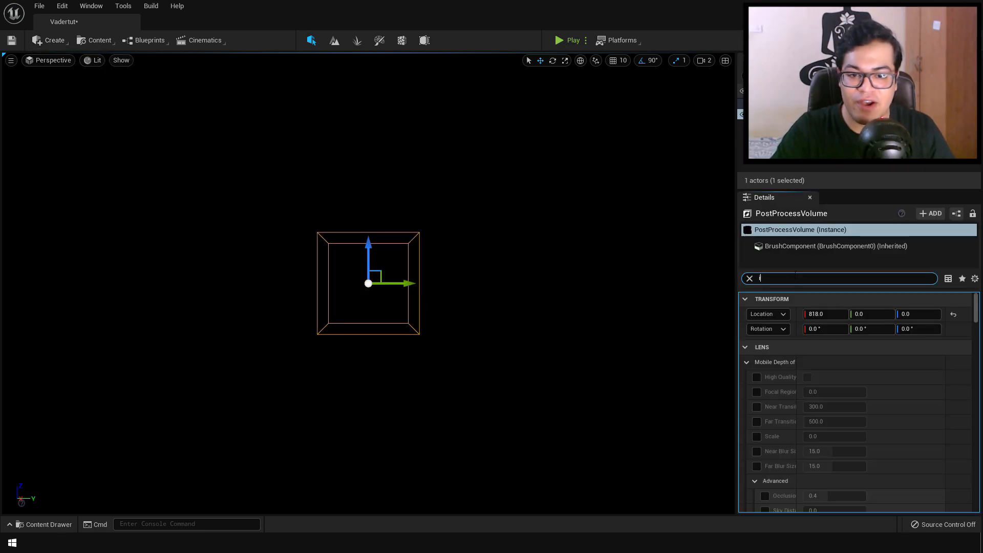
text(nf)
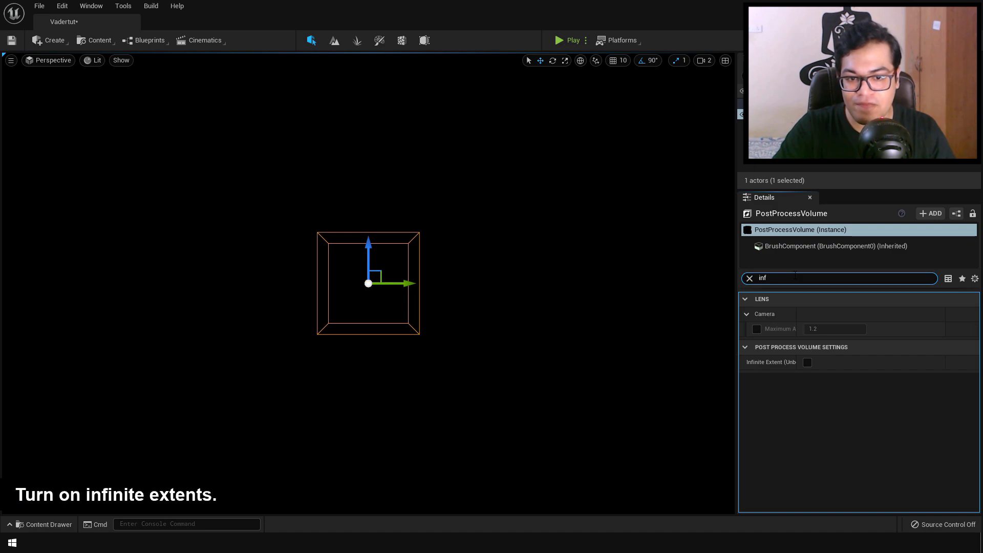
click(806, 362)
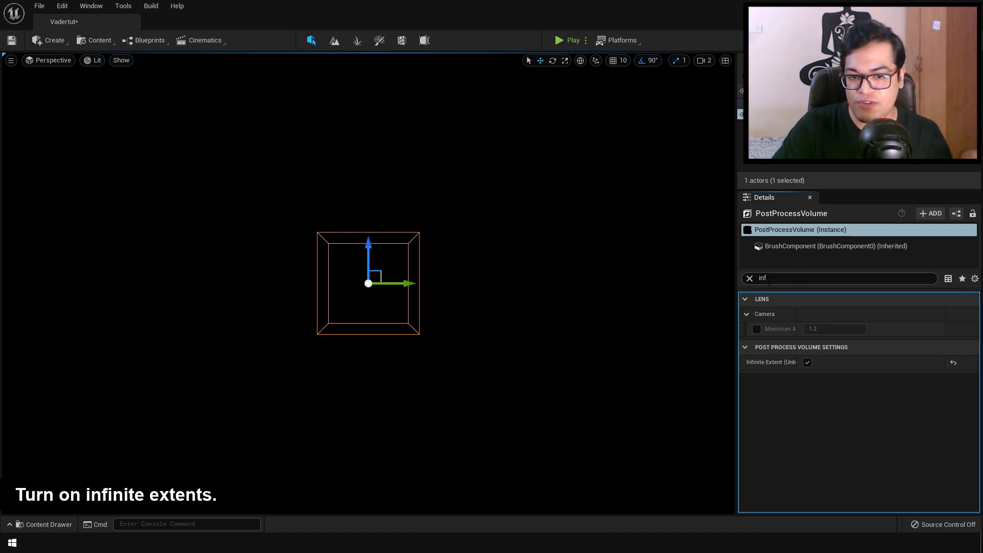
- Override the post process volume's exposure with Min Brightness and Max Brightness both set to 1.0
text(expo)
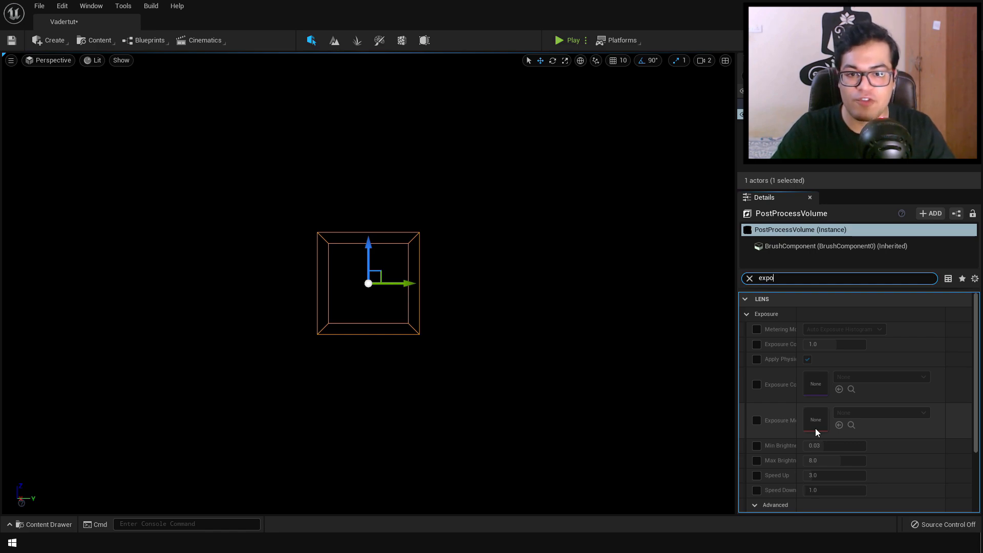
scroll(815, 428, down, 2)
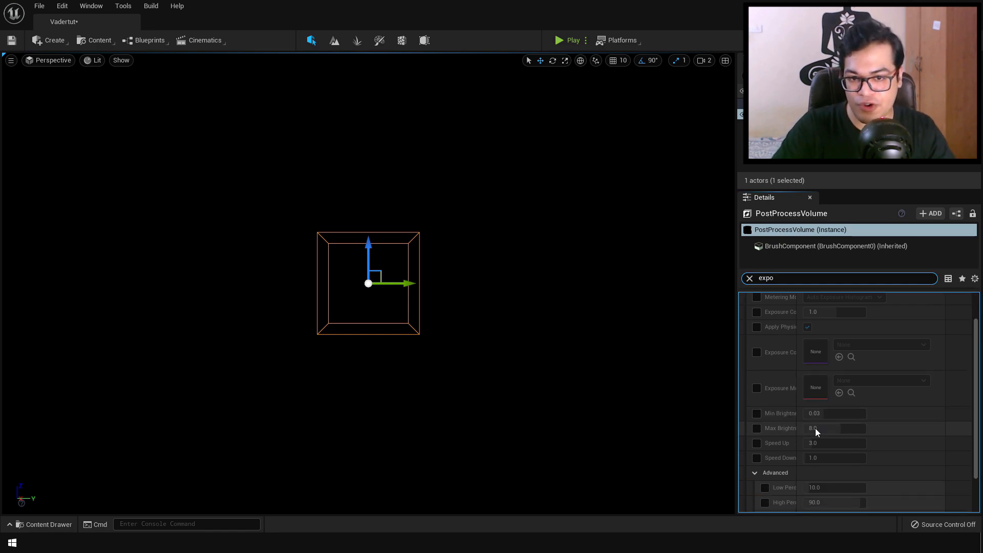
click(757, 413)
click(757, 428)
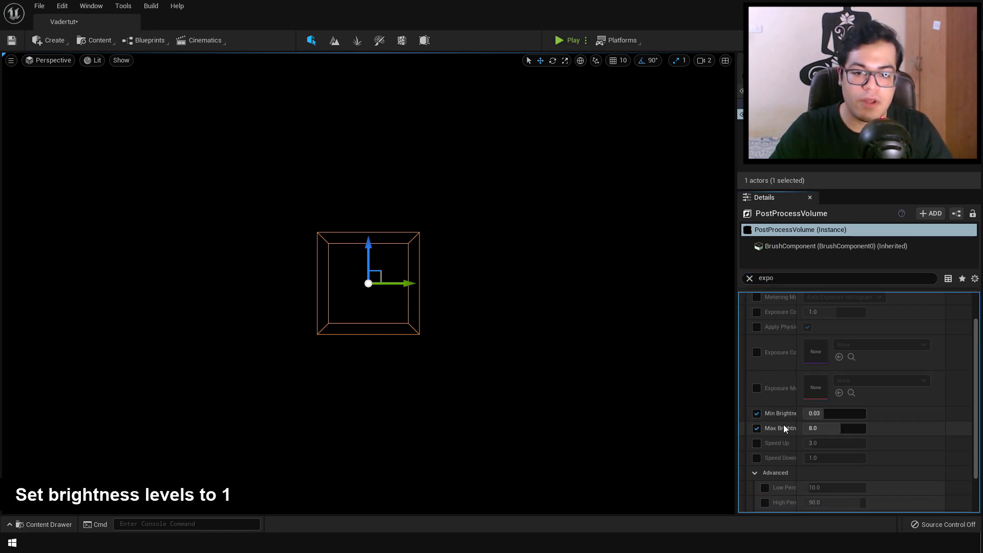
click(827, 413)
text(1)
key(Tab)
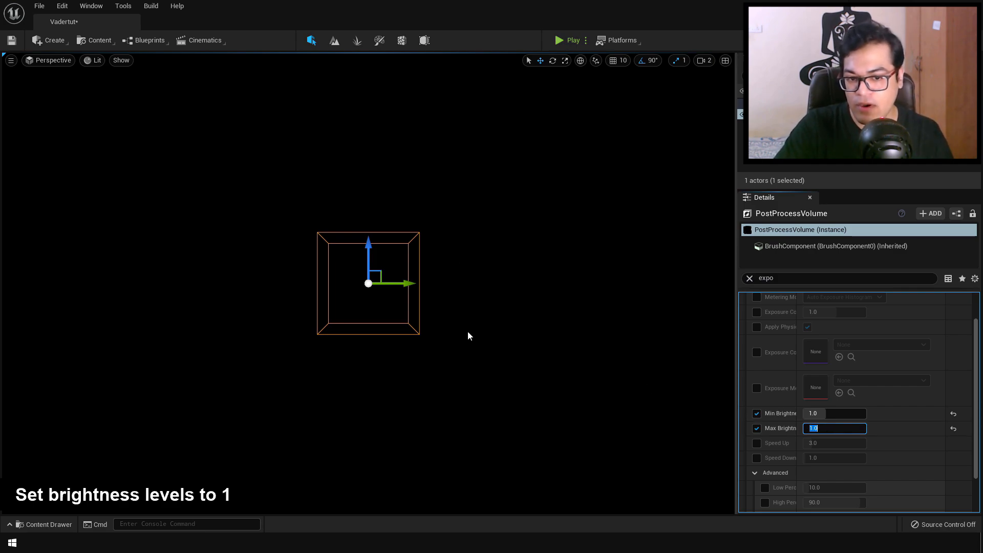
- Enable the volume's Lumen global illumination and reflections methods, with Final Gather quality at 1.0 and the reflection Quality override on
click(779, 280)
text(lumen)
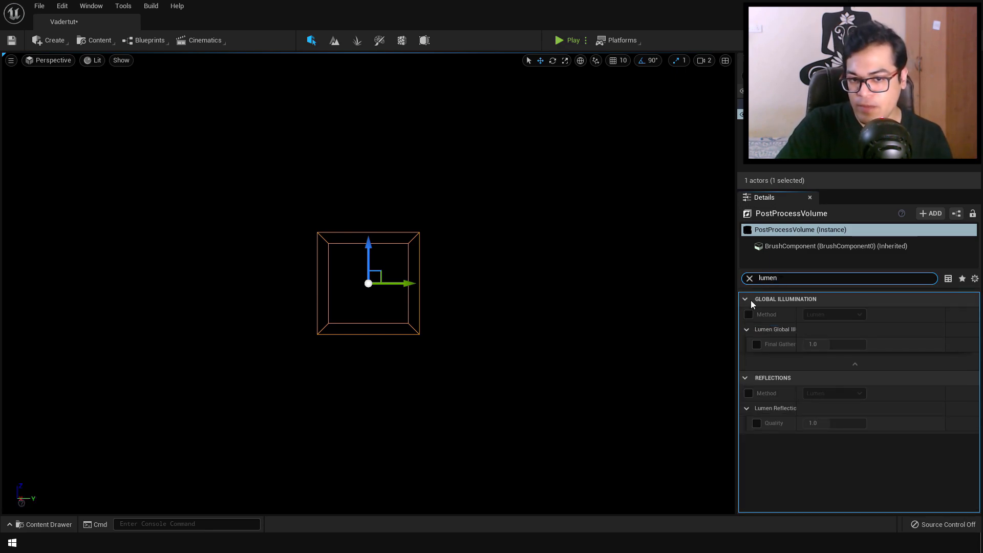
click(748, 315)
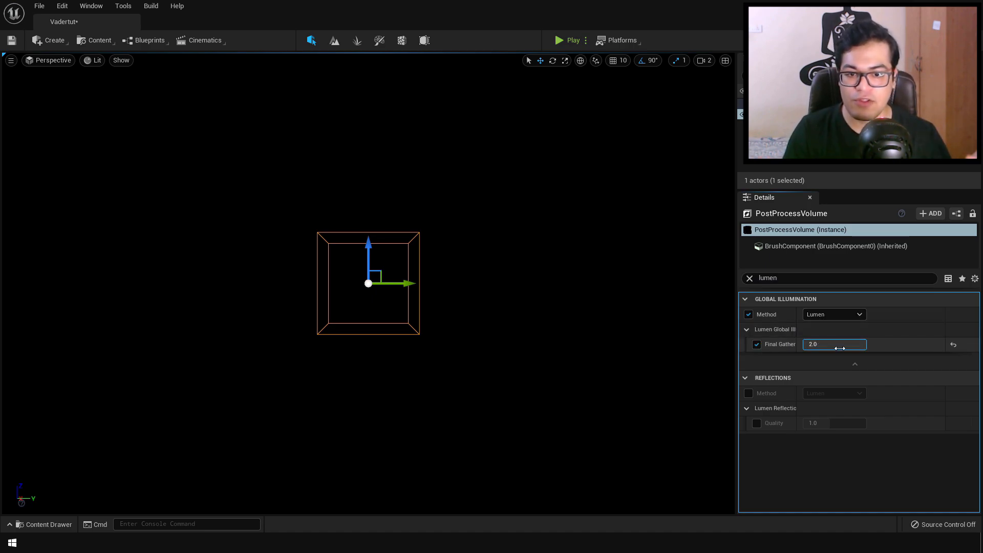
click(835, 346)
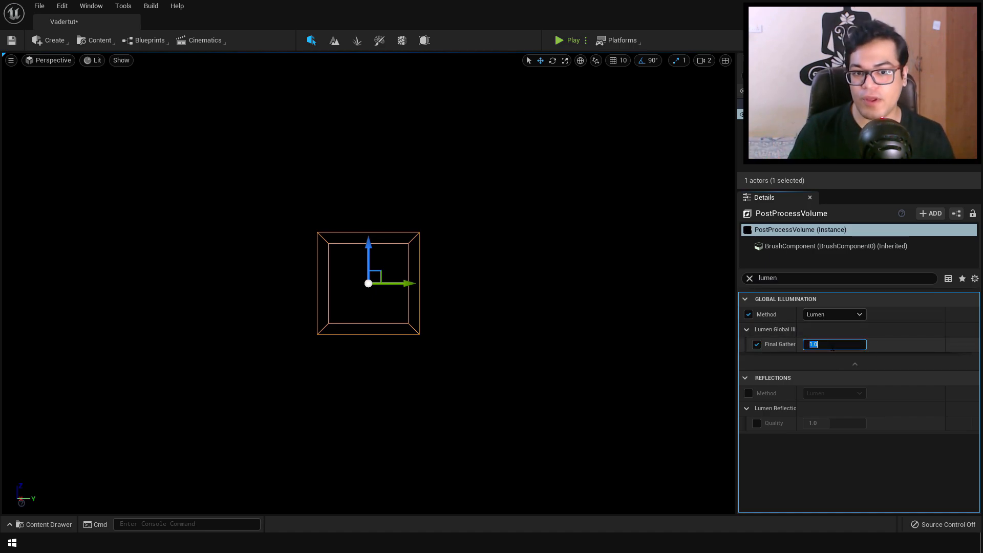
click(750, 393)
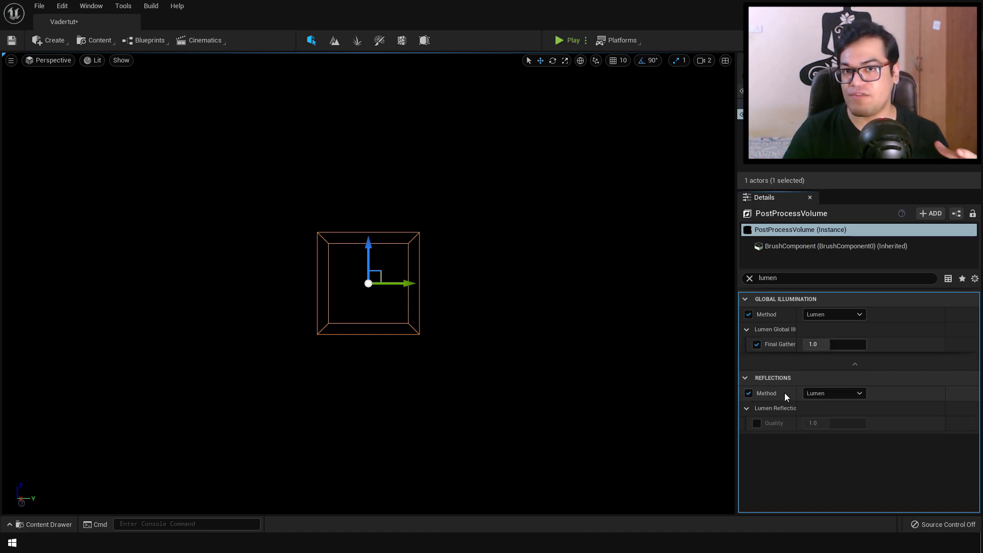
click(756, 423)
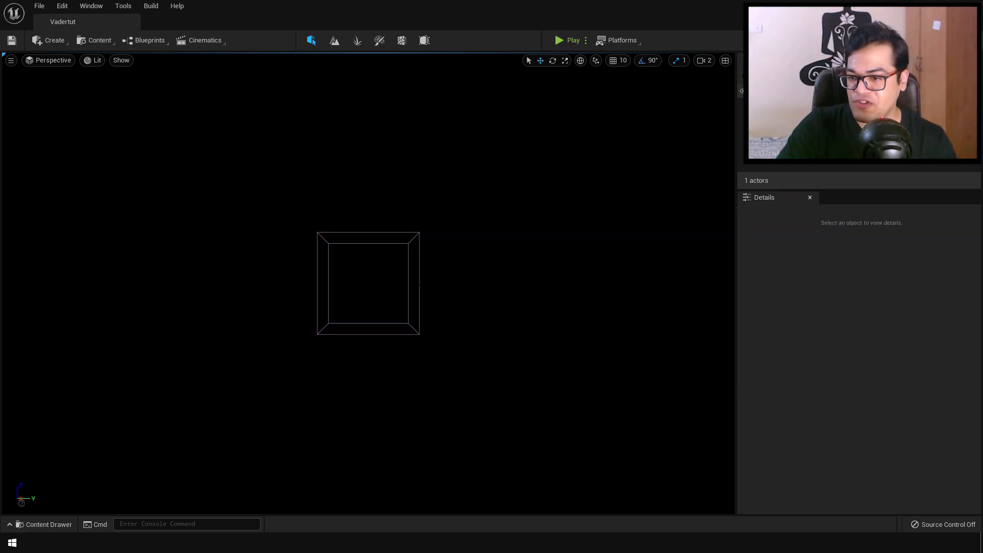
- Place the Stage static mesh from the Vader Stage folder into the level
key(ctrl+space)
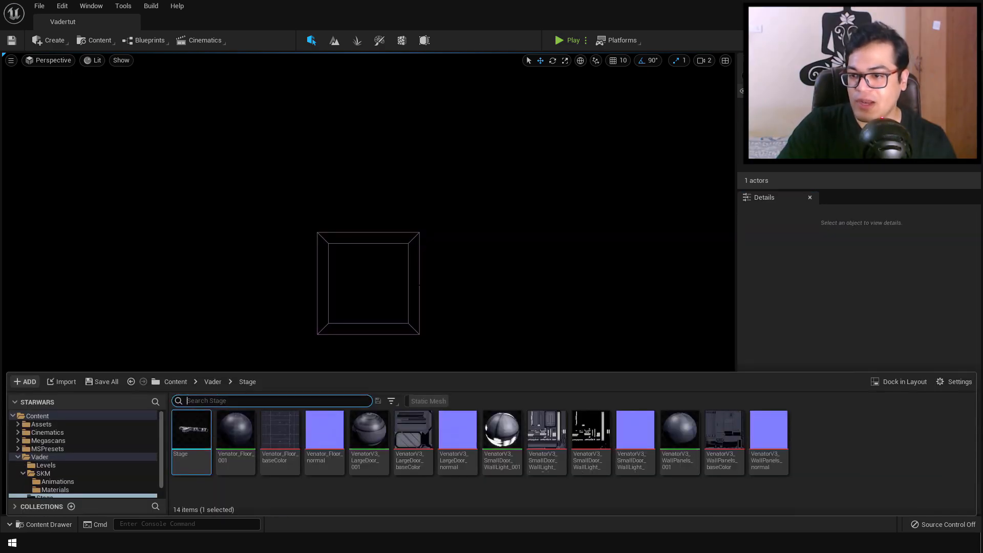
drag(191, 433, 364, 265)
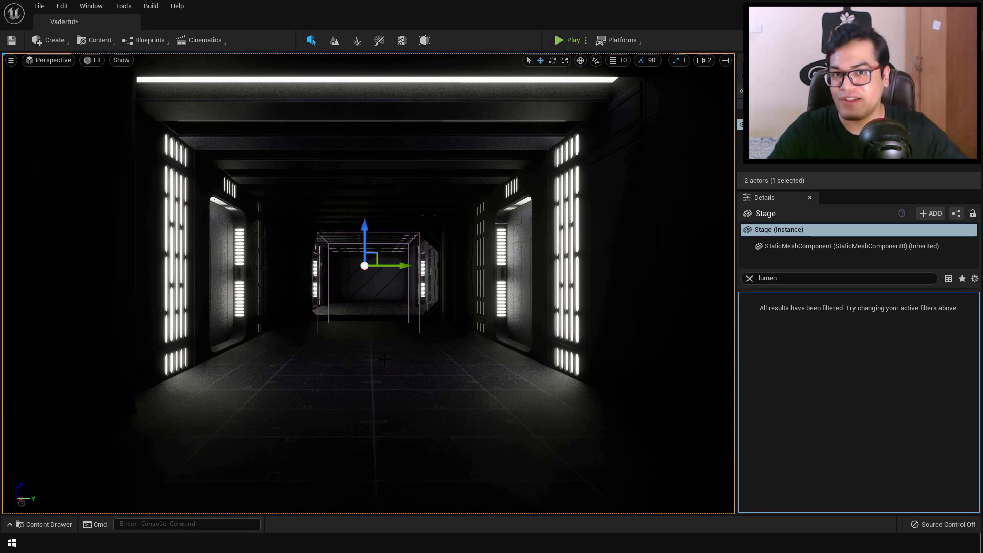
- Adjust the default value of the scalar parameter controlling the glow of the stage's wall light material
key(w)
right_drag(384, 360, 494, 446)
key(w)
key(w)
key(s)
right_drag(423, 358, 346, 325)
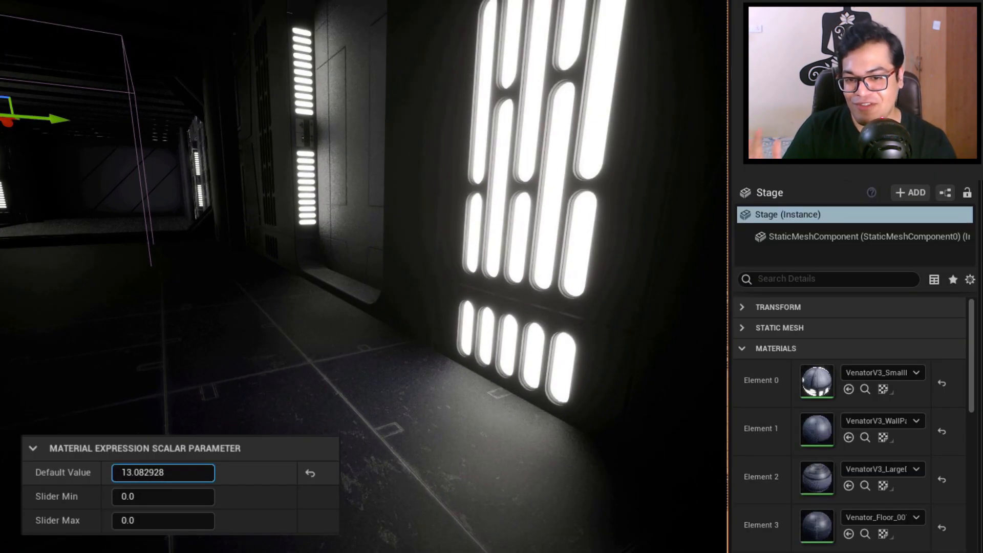
mouse_move(174, 473)
mouse_down()
mouse_move(128, 473)
mouse_move(205, 472)
mouse_move(144, 473)
mouse_move(173, 473)
mouse_up()
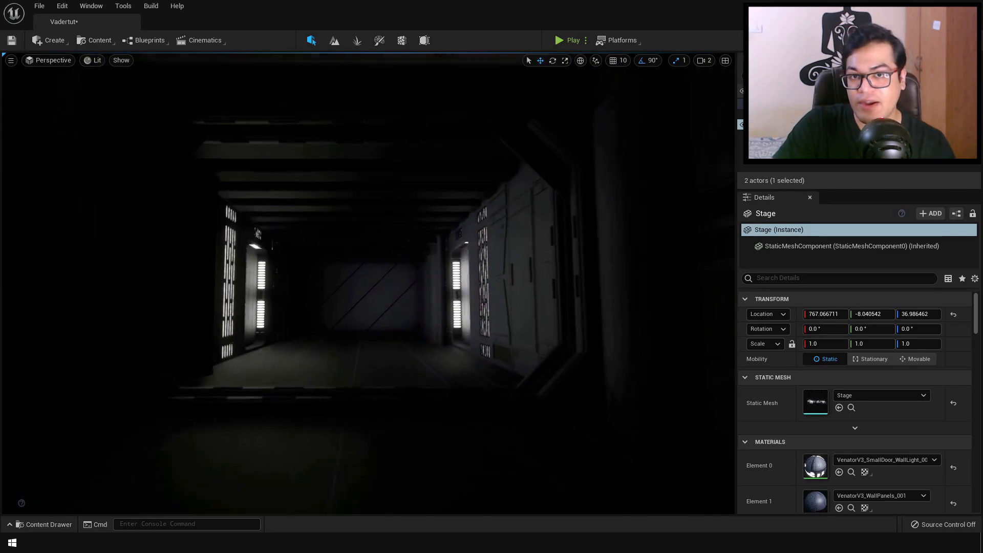
- Fly through the corridor to examine how its emissive wall and ceiling lights illuminate the stage
key(w)
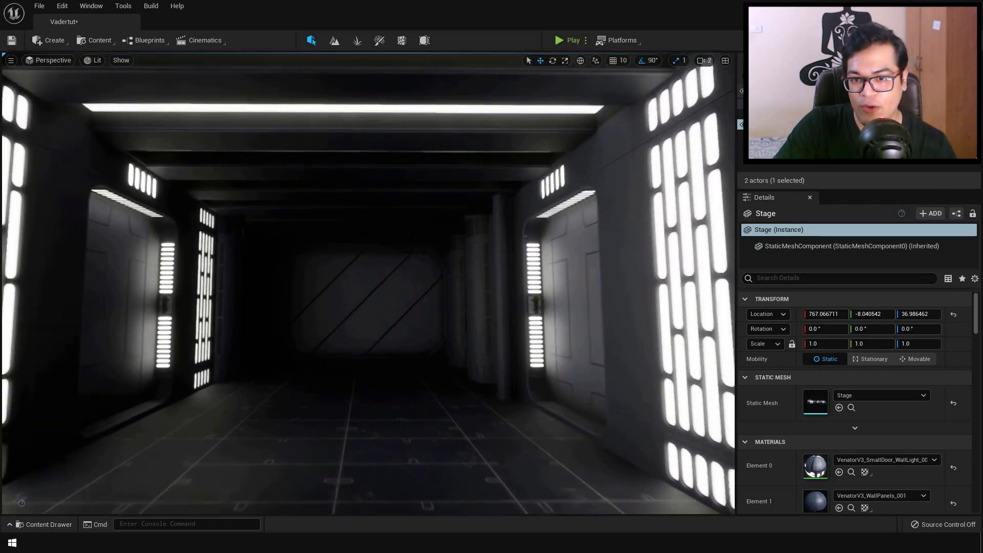
key(w)
right_drag(368, 283, 627, 283)
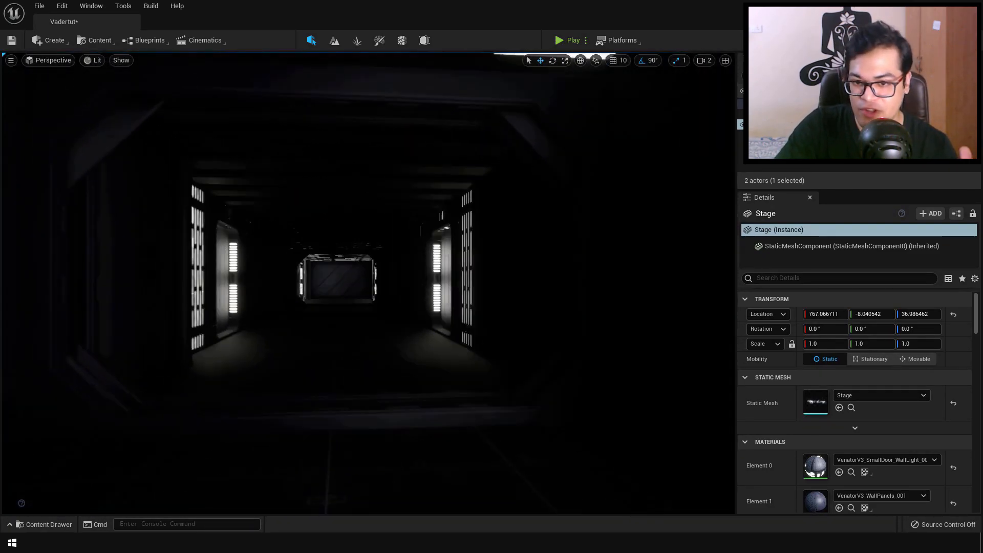
key(w)
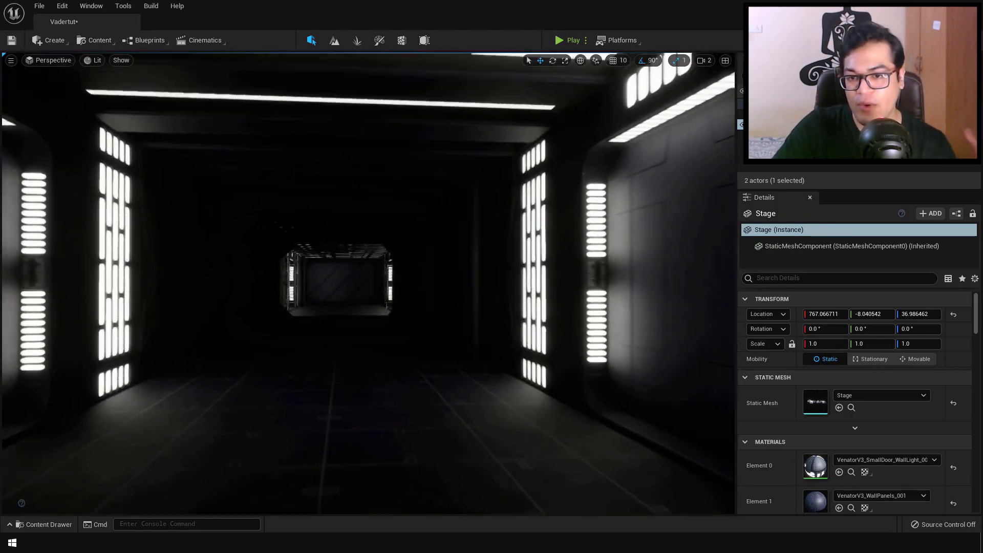
key(w)
key(s)
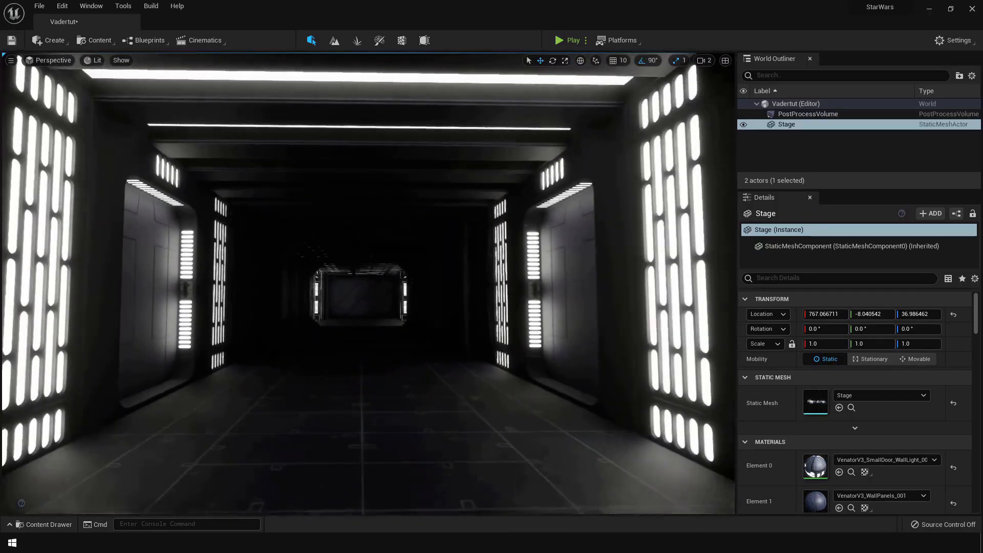
key(s)
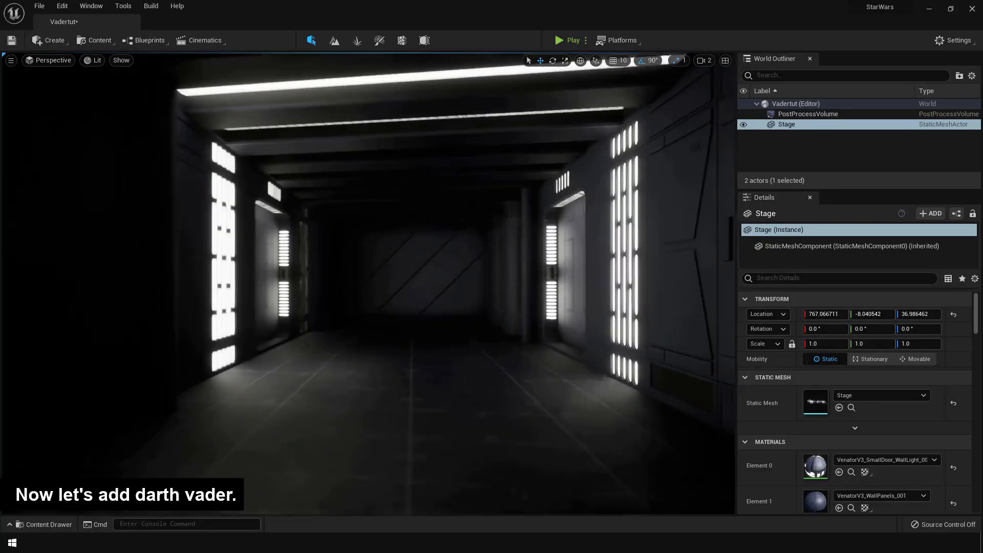
key(s)
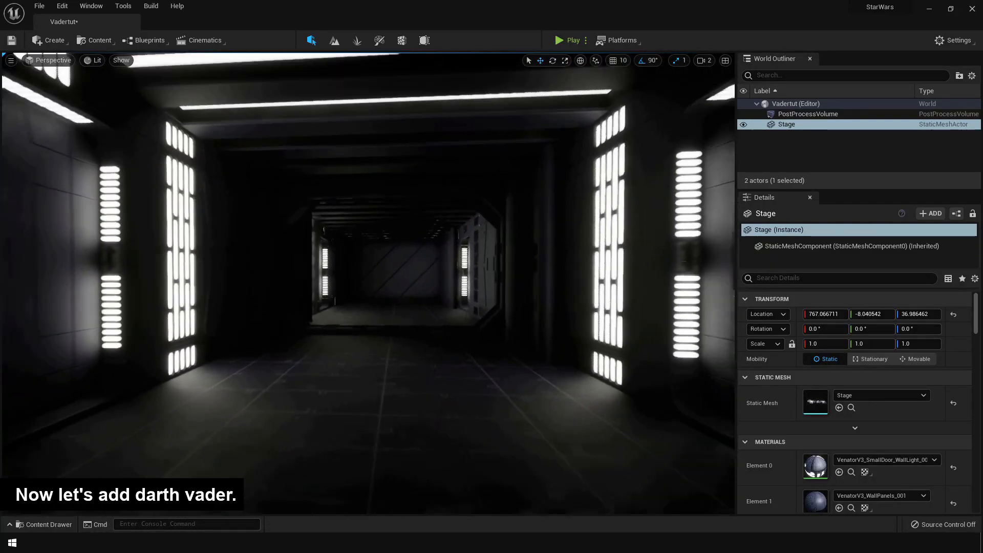
key(s)
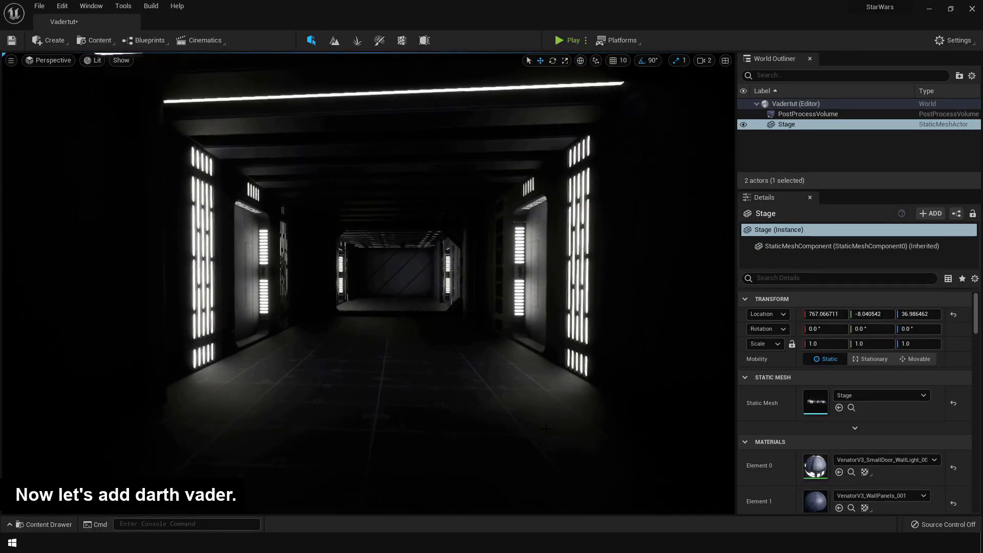
- Inspect the rigged Vader character and scrub through its Walking animation to check the cape's cloth movement
key(ctrl+space)
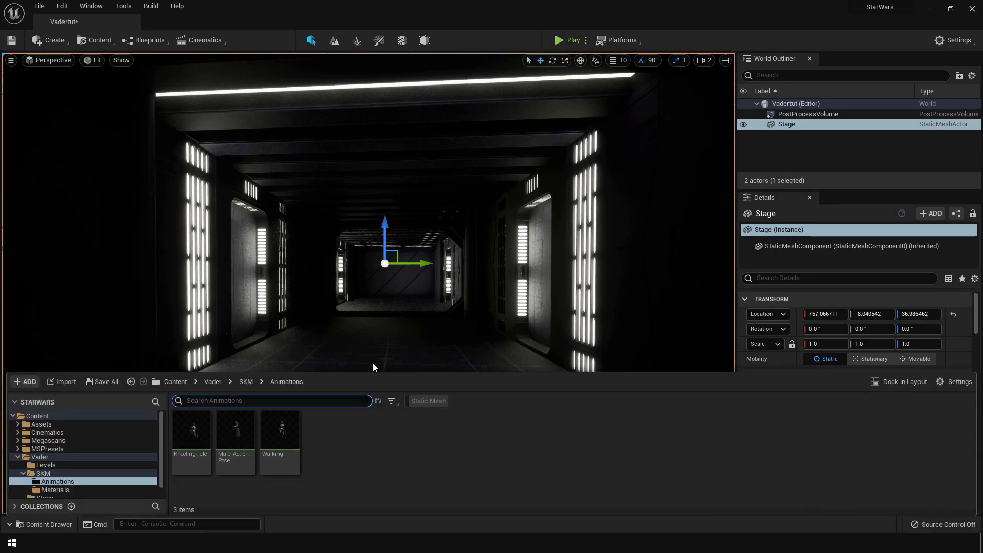
double_click(285, 442)
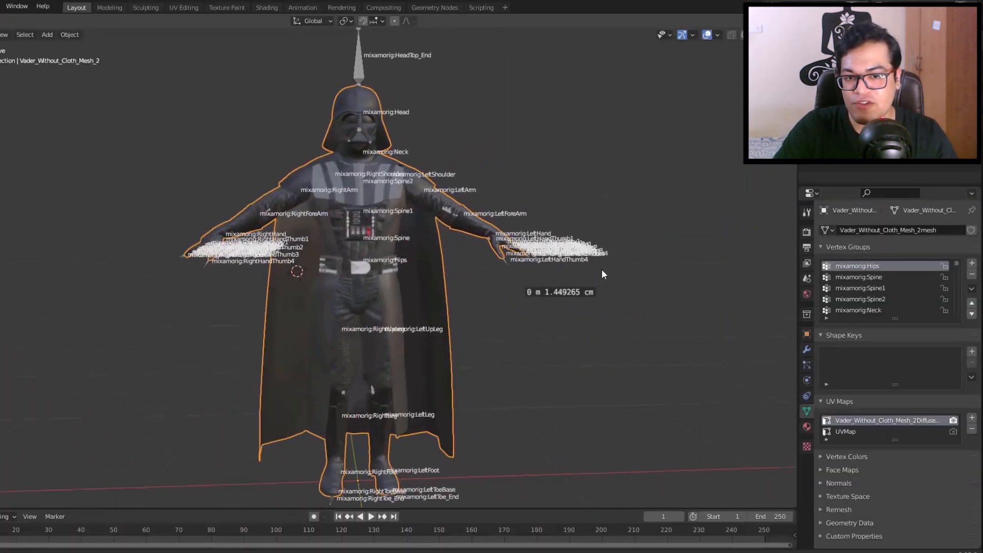
middle_drag(601, 270, 628, 272)
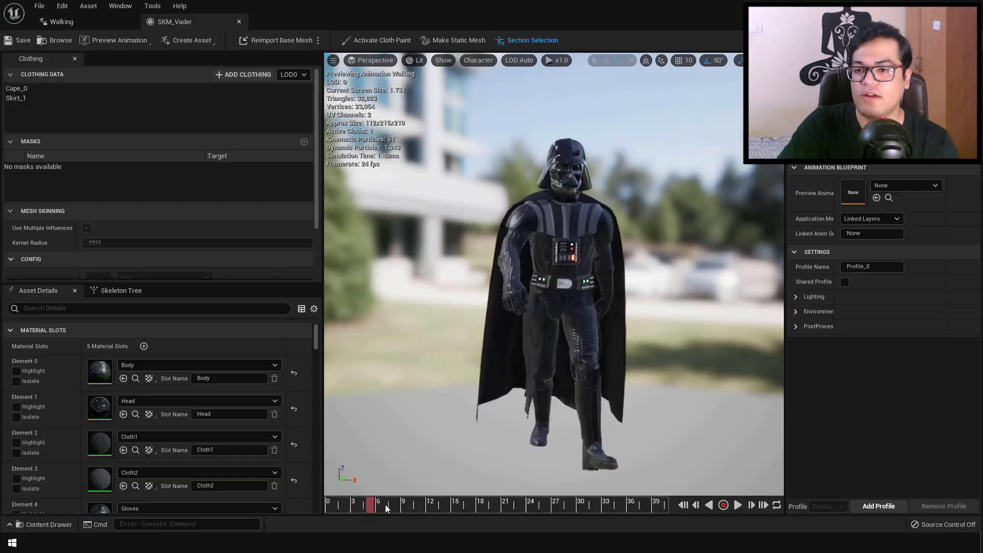
drag(385, 505, 665, 478)
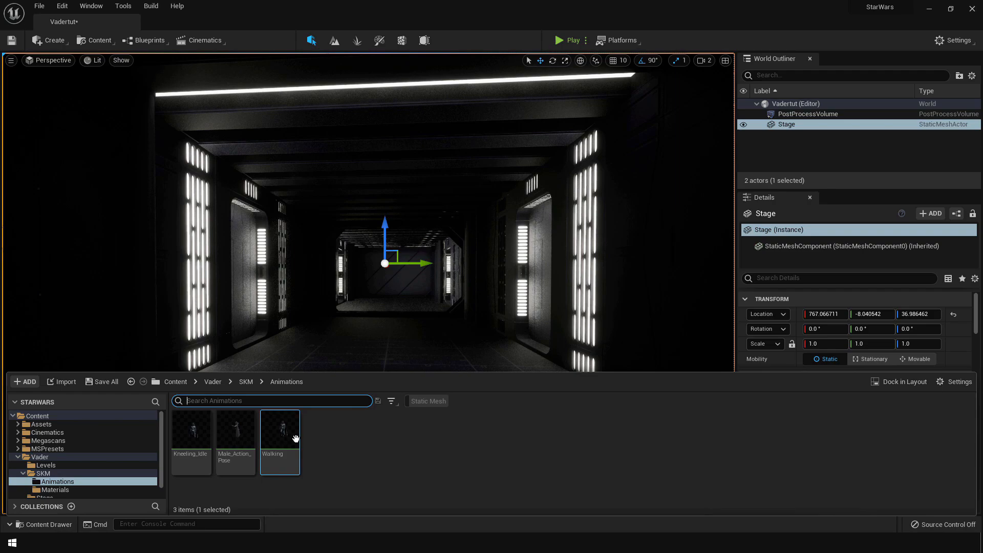
- Place the Walking animation in the corridor and rotate the character 90° about Z
drag(280, 435, 427, 396)
key(e)
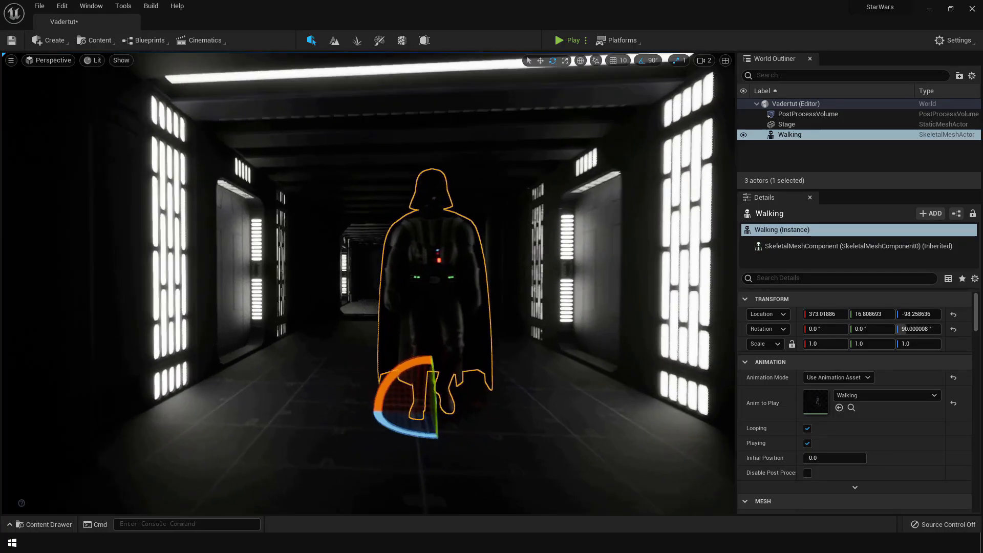
scroll(369, 282, up, 5)
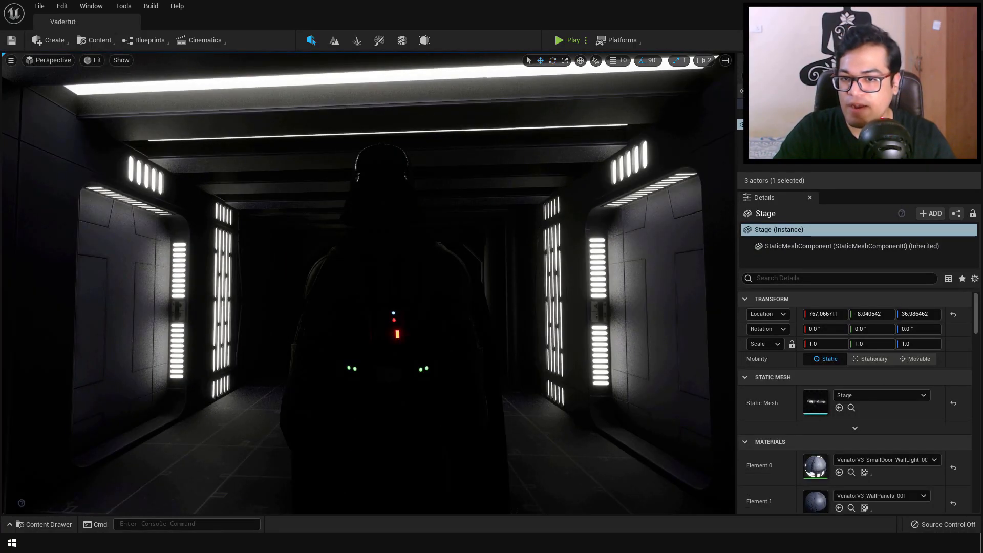
- Add a rect light, raise it in front of the character on one side, and duplicate it onto the other side
click(60, 39)
mouse_move(99, 69)
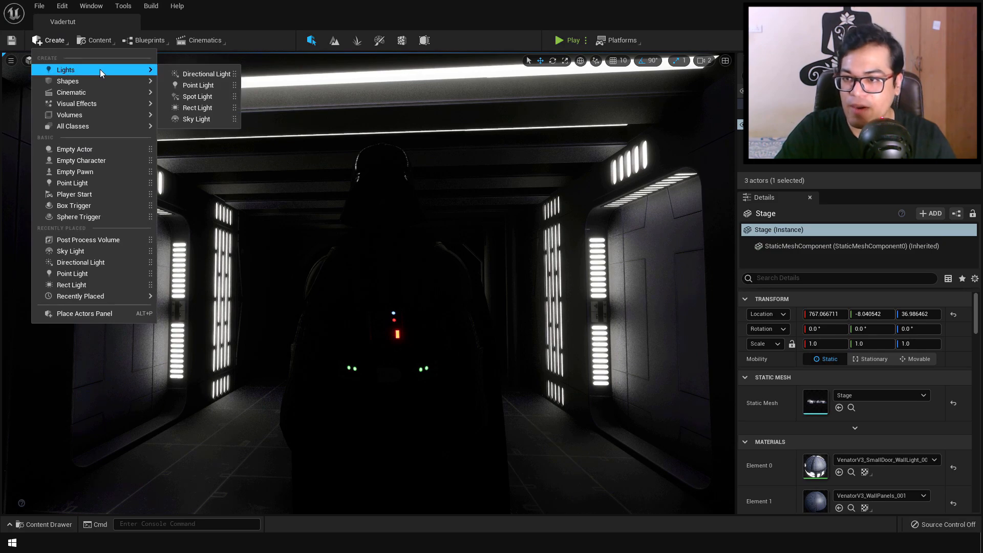
click(197, 108)
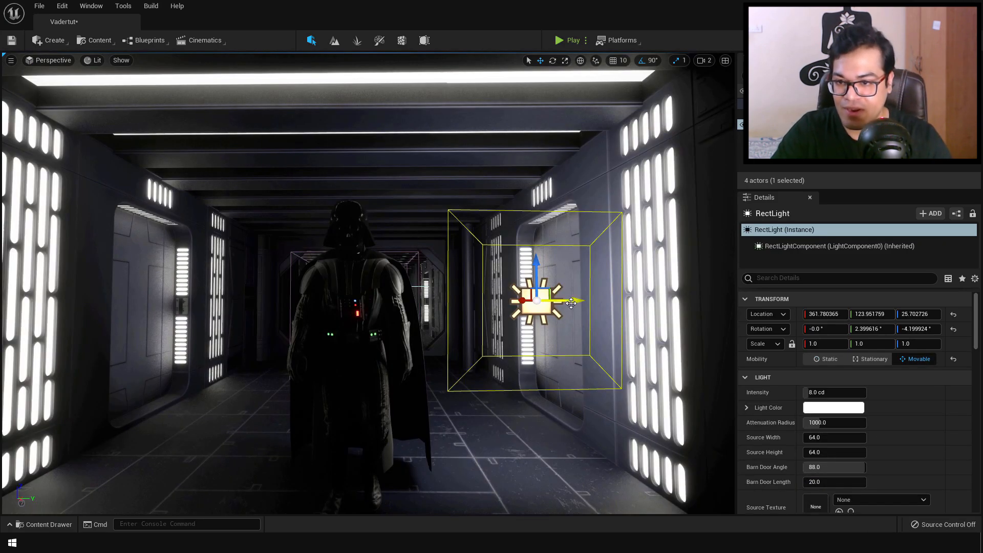
drag(520, 259, 520, 141)
drag(555, 176, 501, 200)
alt+drag(504, 164, 249, 165)
- Set the intensity of both rect lights to 2 cd
ctrl+click(468, 163)
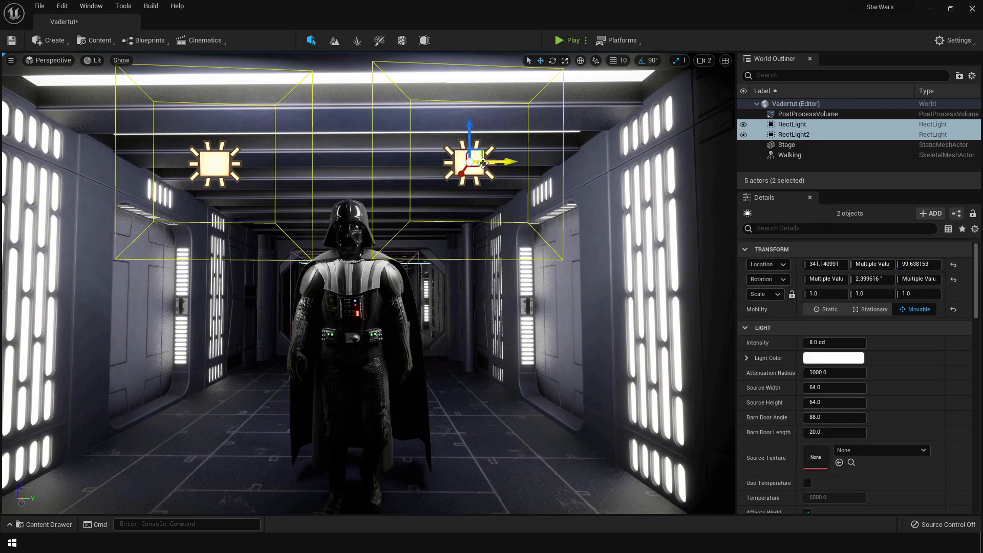
click(834, 342)
text(2)
key(Return)
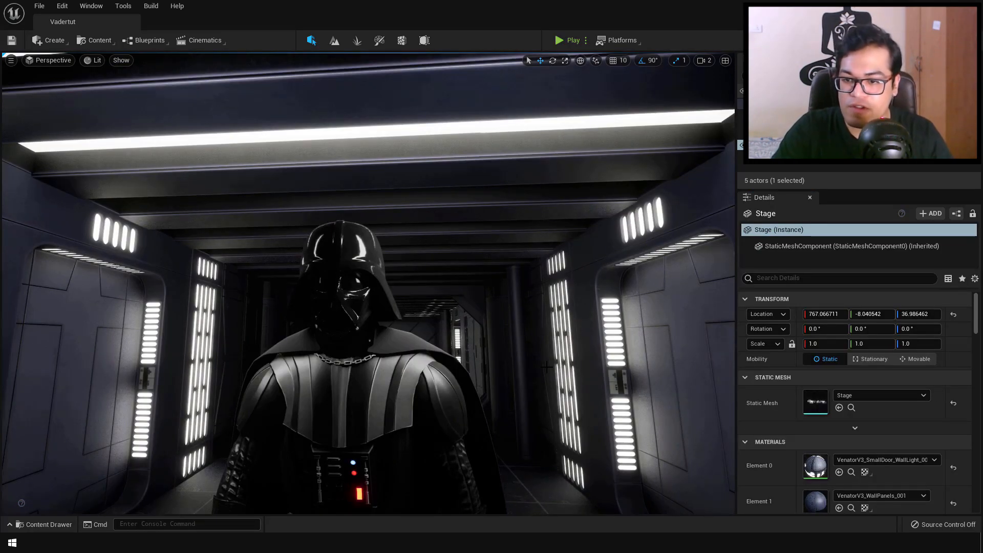
- Add a cine camera and place it in front of the Vader character, at X -105 and Y about 14.5
key(s)
mouse_move(368, 283)
right_down()
mouse_move(353, 328)
mouse_move(353, 266)
mouse_move(361, 267)
right_up()
key(w)
key(s)
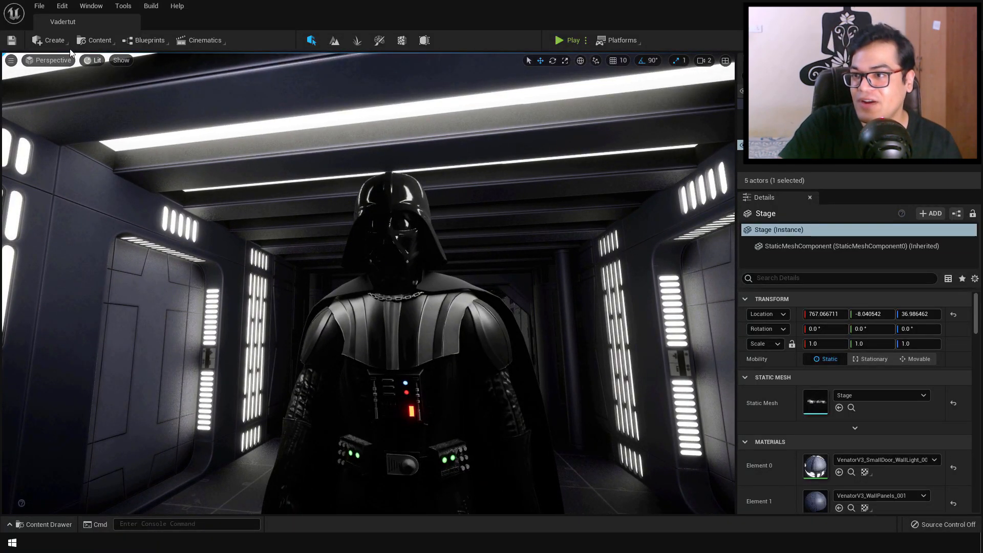
click(63, 43)
mouse_move(109, 90)
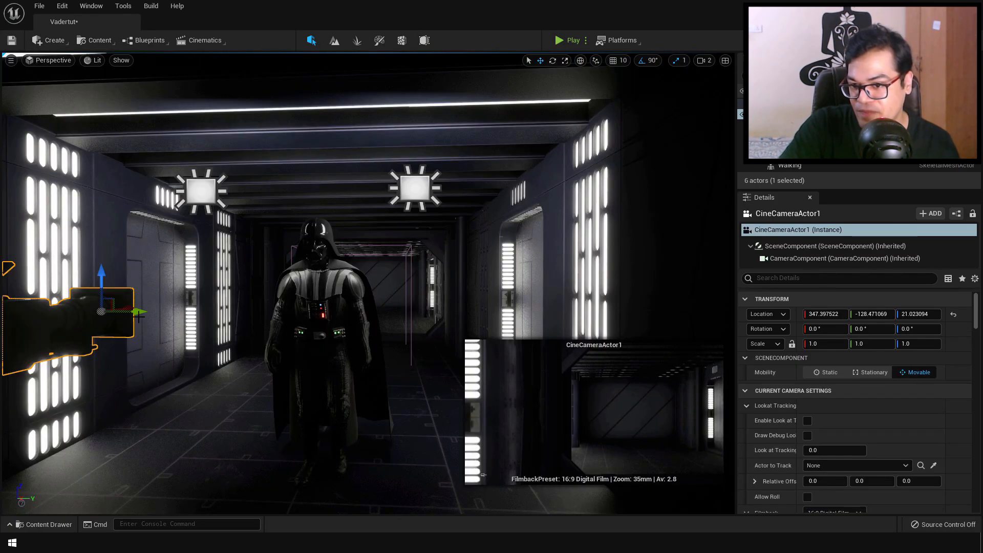
drag(136, 313, 346, 313)
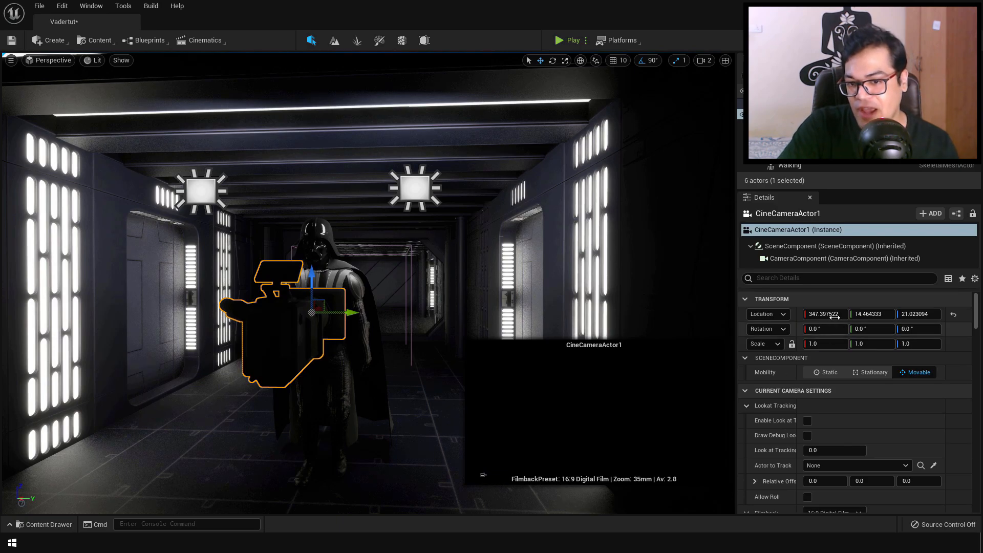
drag(835, 318, 603, 318)
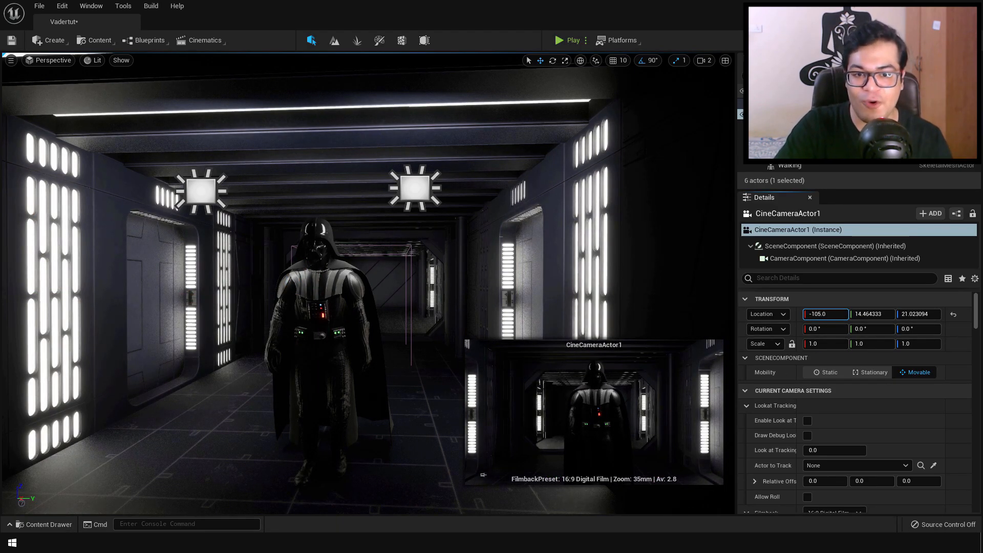
- Pilot CineCameraActor1 and pull it back from the character to about X -176
click(58, 62)
click(75, 177)
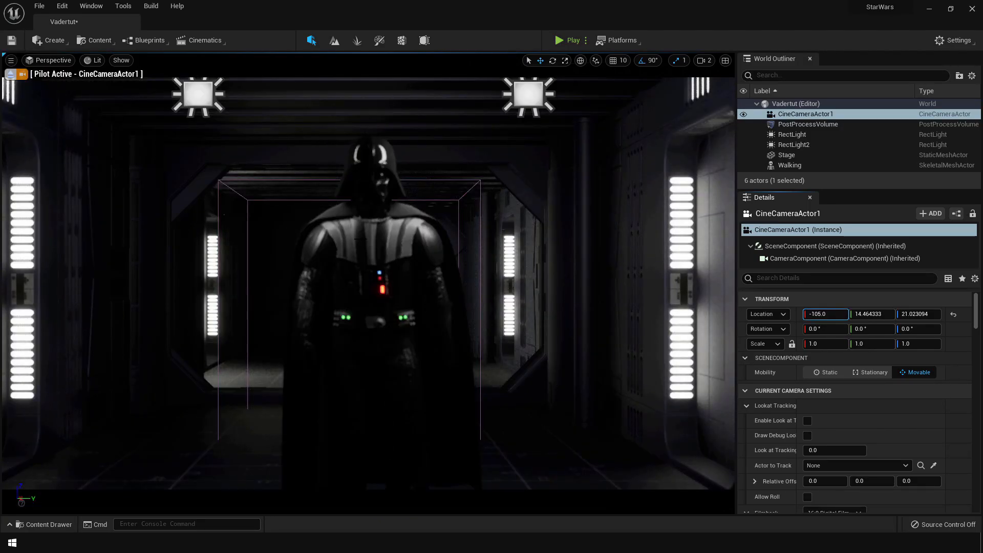
scroll(361, 239, down, 6)
scroll(361, 239, up, 3)
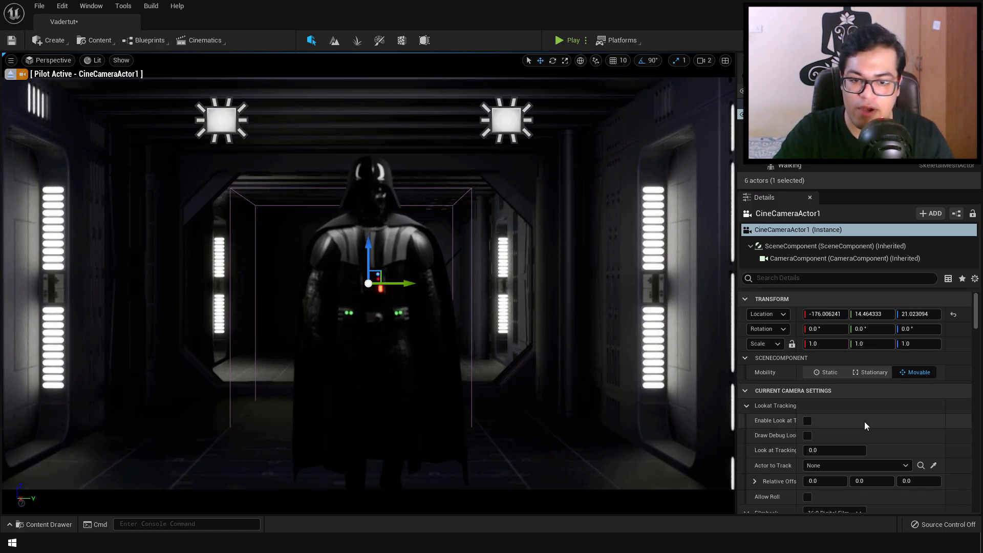
- Set the camera's filmback to 16:9 DSLR and its lens to 85mm Prime f/1.8
scroll(864, 421, down, 5)
click(847, 400)
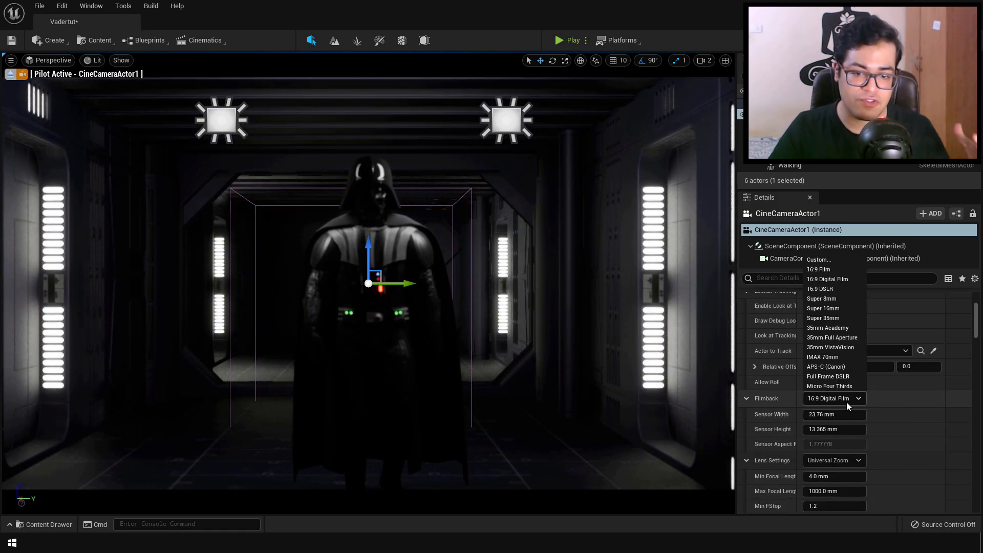
click(837, 287)
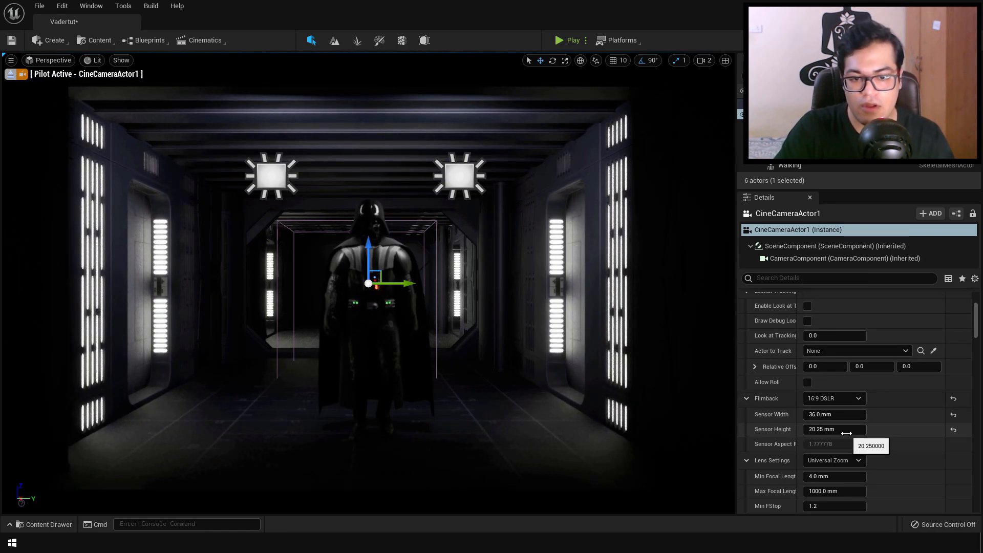
click(846, 460)
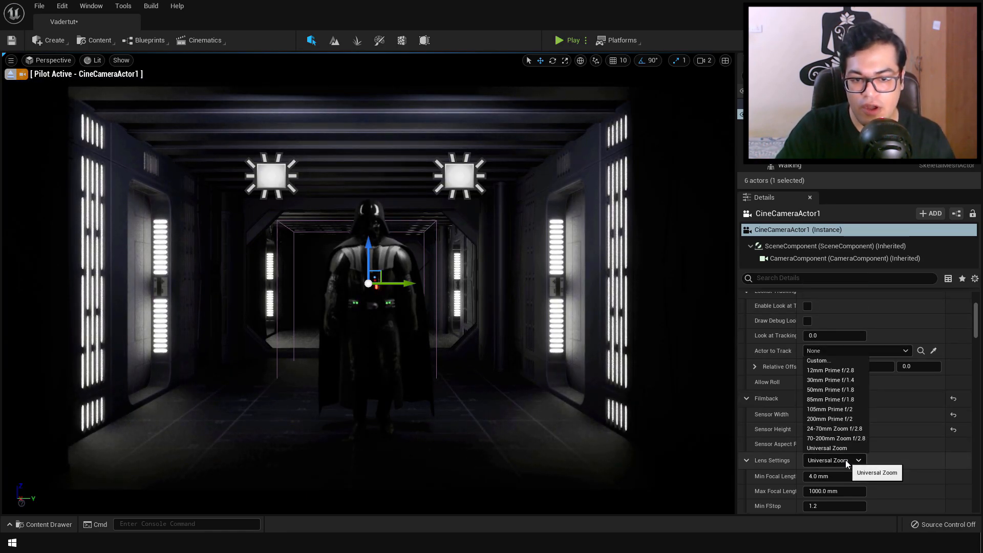
click(832, 398)
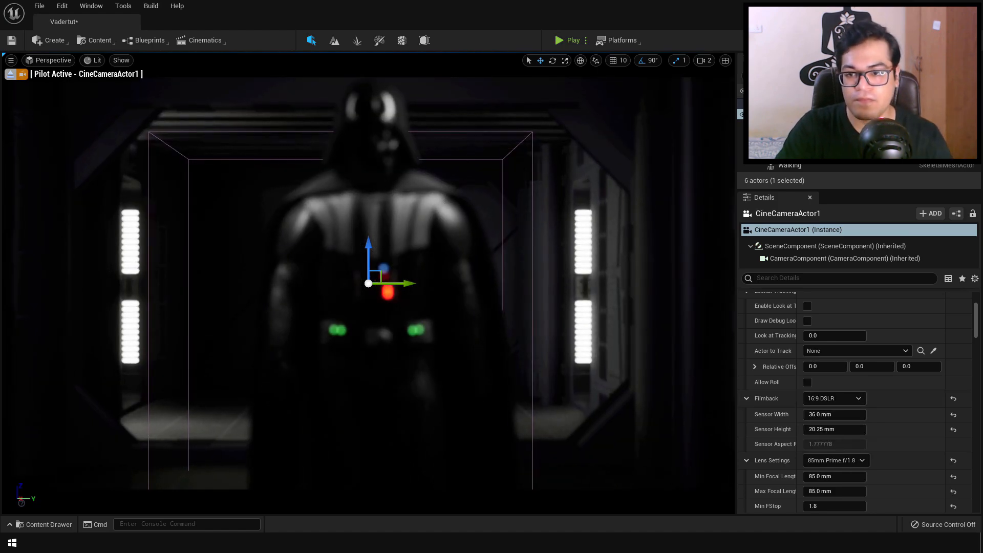
- Reframe the piloted camera on the character and set its diaphragm blade count to 16
right_drag(368, 284, 341, 257)
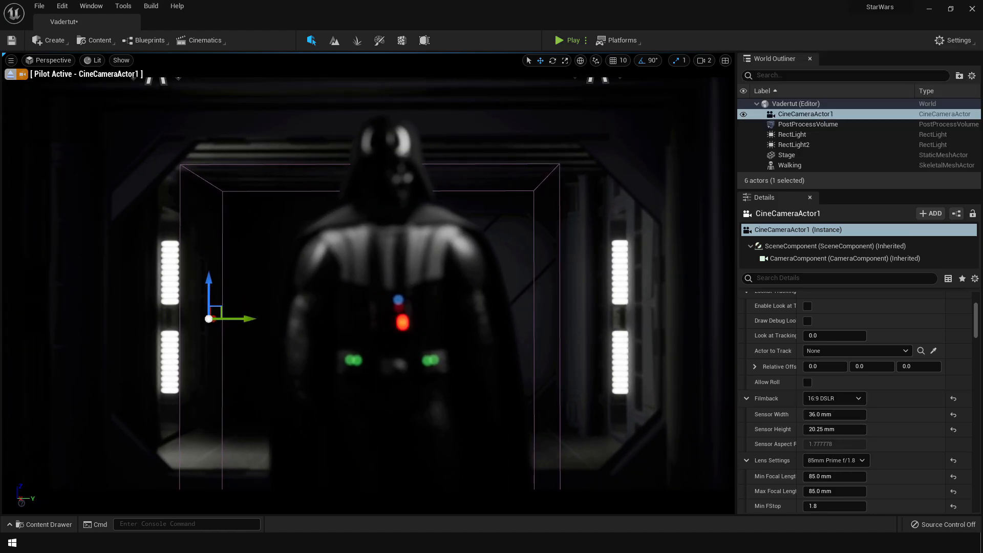
scroll(888, 452, down, 6)
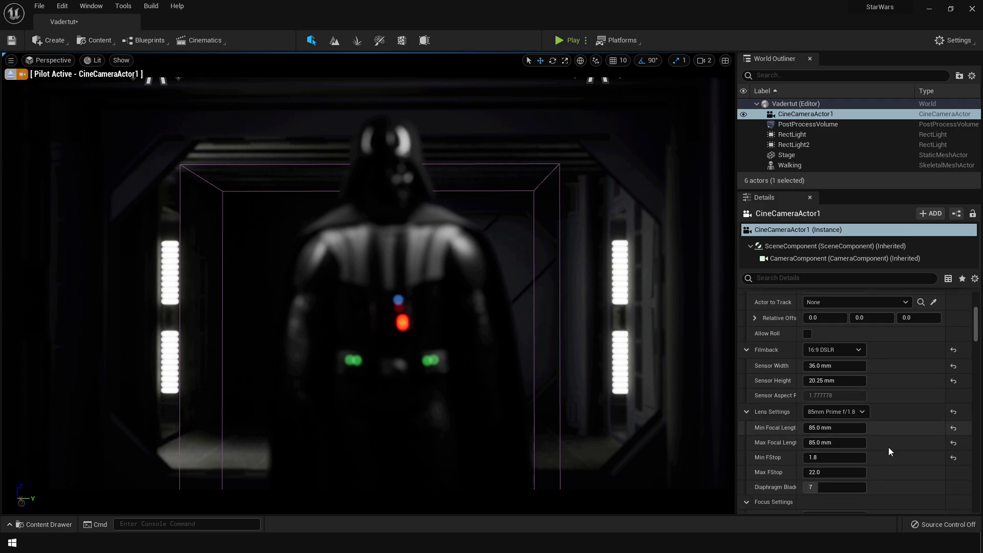
drag(815, 438, 855, 439)
- Set the camera's focus method to Tracking and pick the Walking character as the actor to track
scroll(855, 457, down, 3)
scroll(857, 461, down, 2)
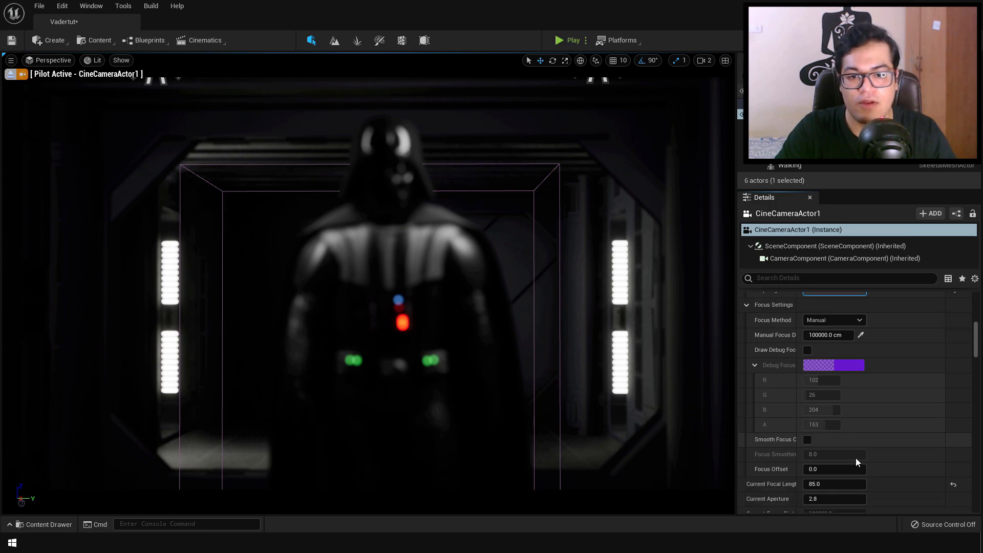
scroll(856, 462, down, 3)
scroll(856, 462, up, 3)
scroll(855, 460, up, 3)
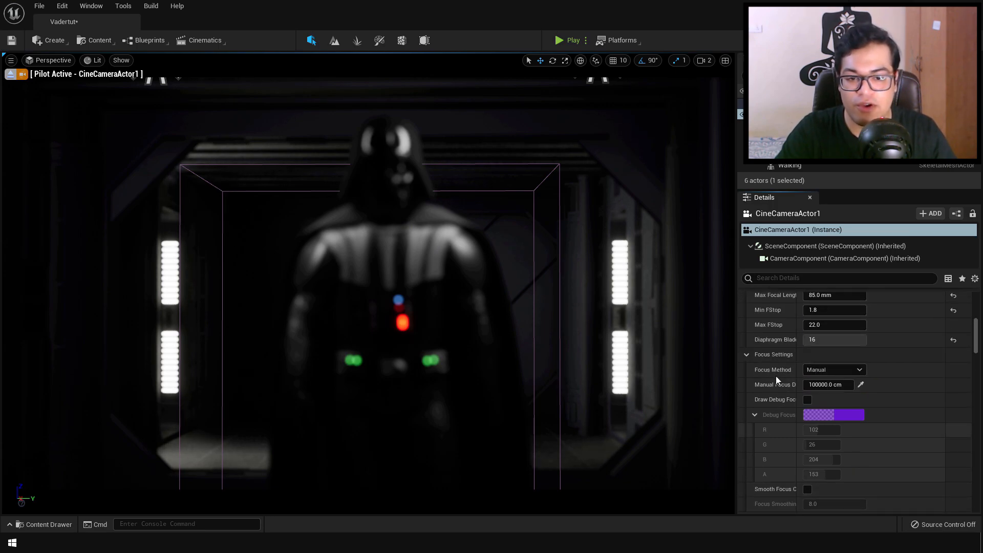
click(834, 369)
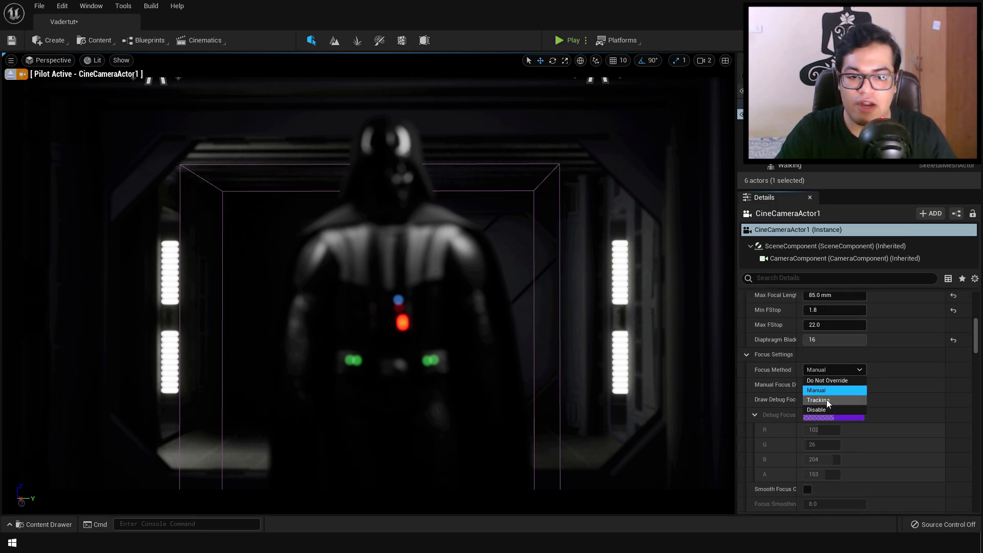
click(826, 399)
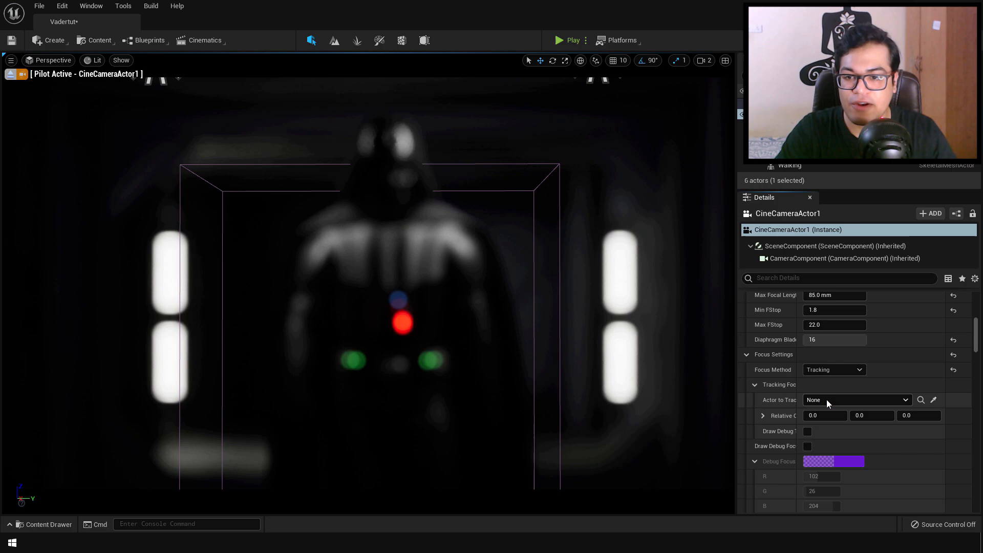
click(934, 400)
click(401, 203)
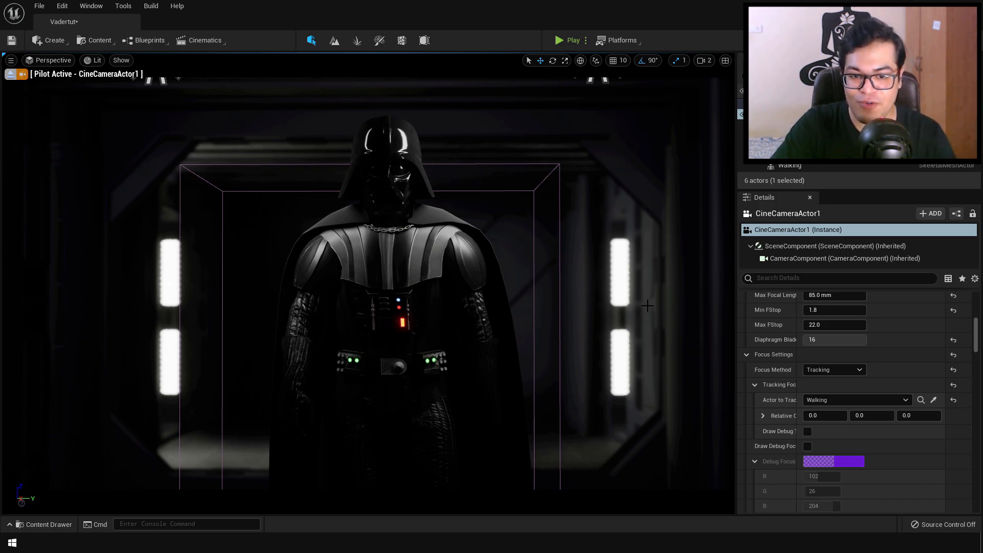
click(236, 165)
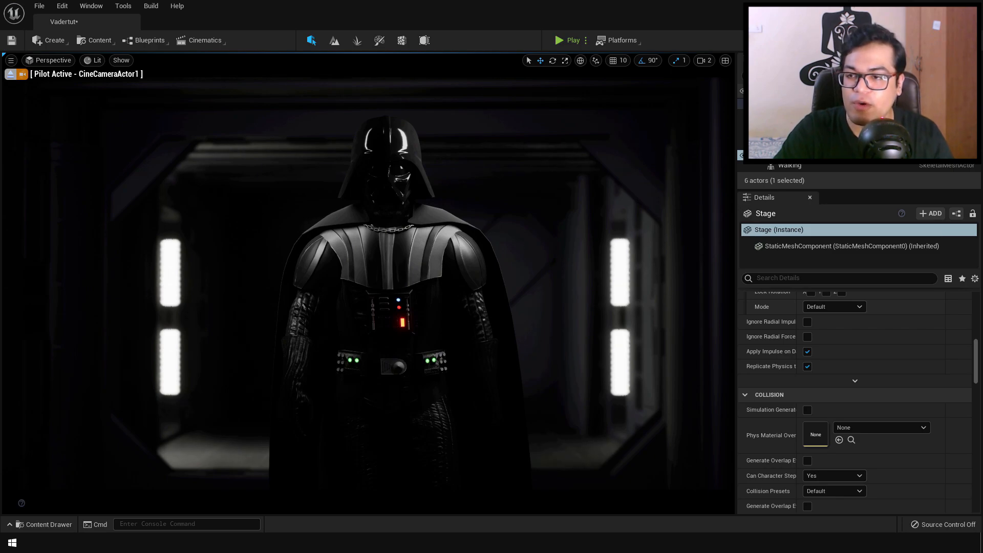
- Create a level sequence named TUT_SQ in the VaderTut folder
click(205, 40)
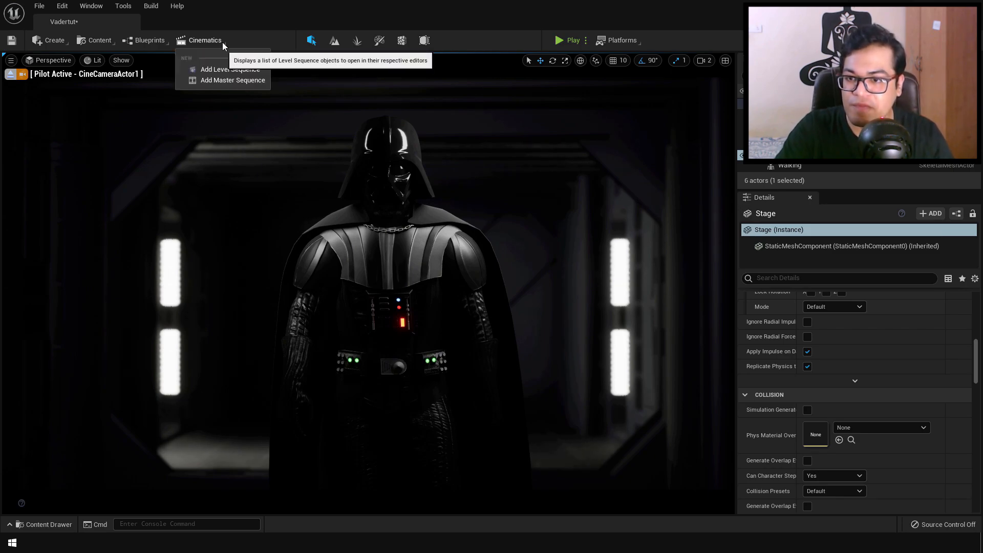
click(230, 70)
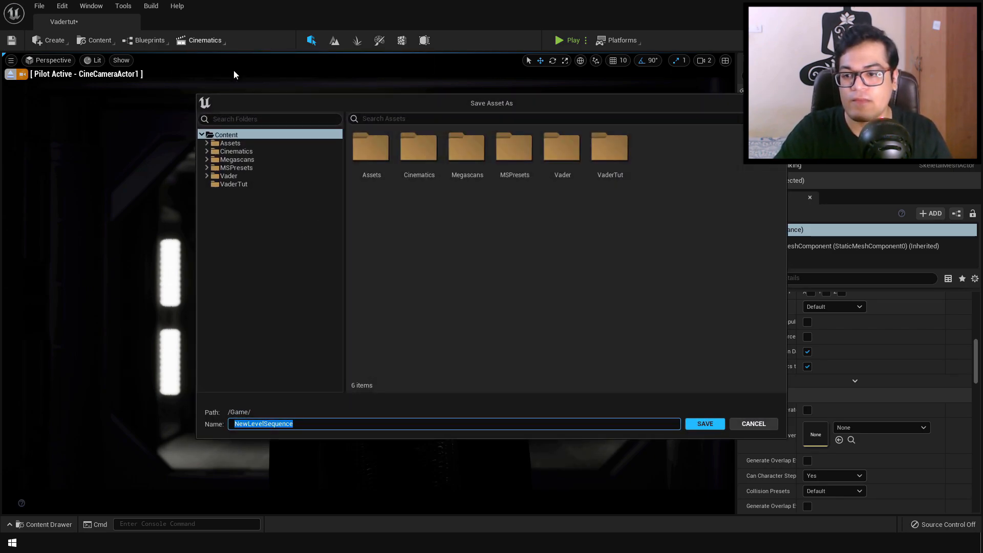
double_click(606, 177)
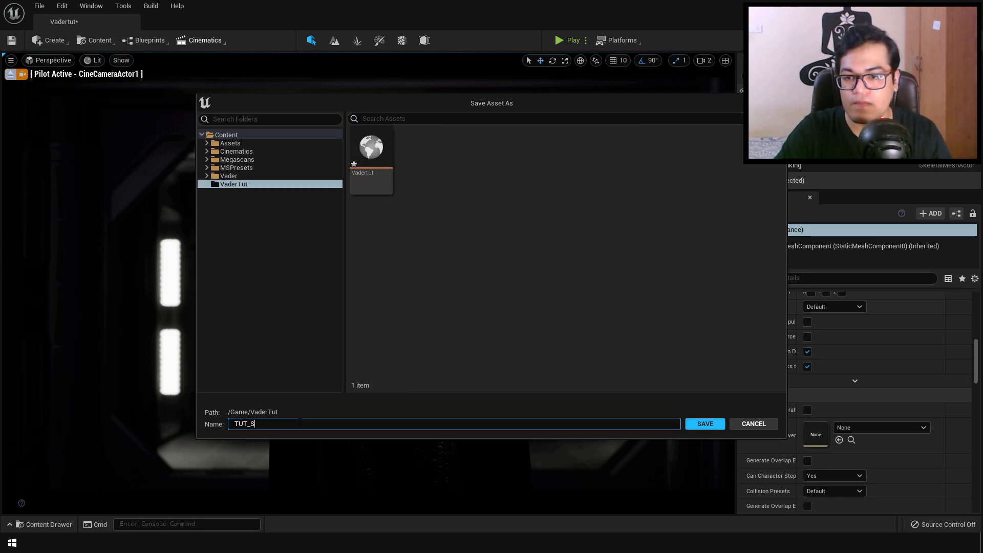
key(Return)
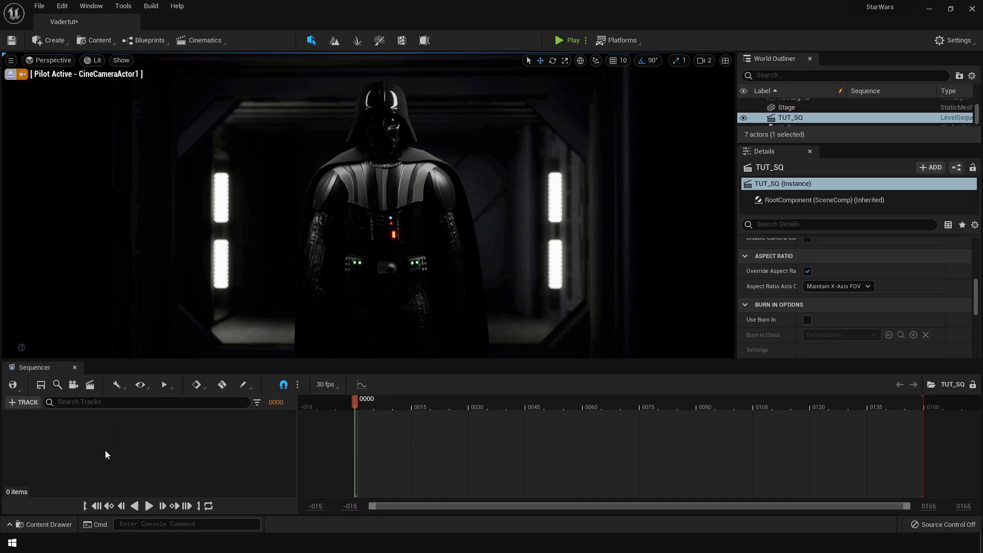
- Enlarge the actor list and add CineCameraActor1 to the TUT_SQ sequence
drag(786, 143, 795, 241)
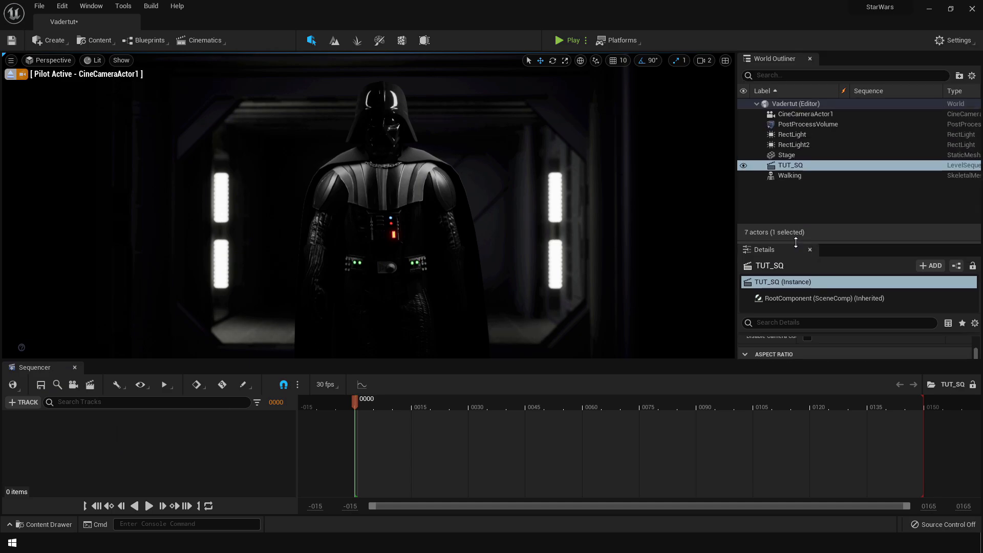
click(795, 114)
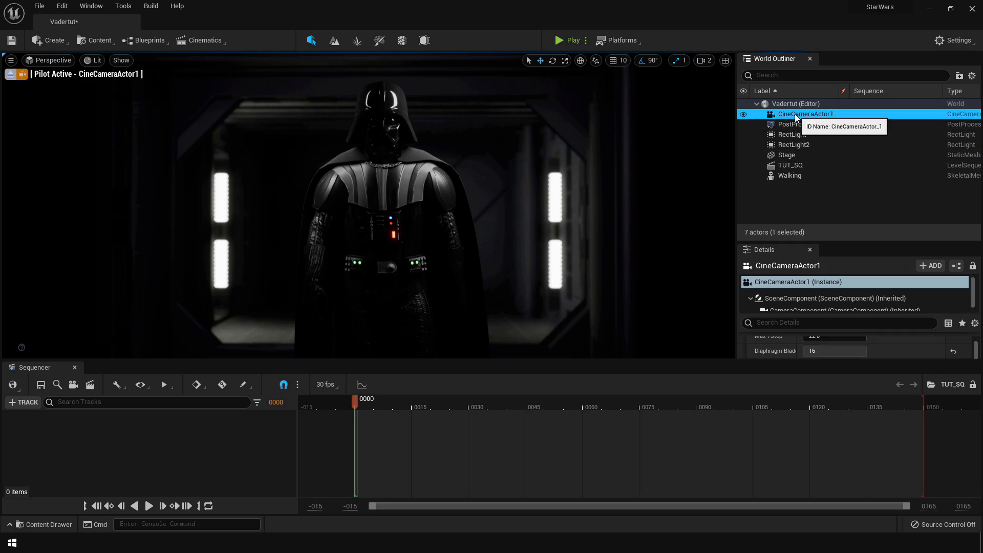
drag(235, 425, 235, 425)
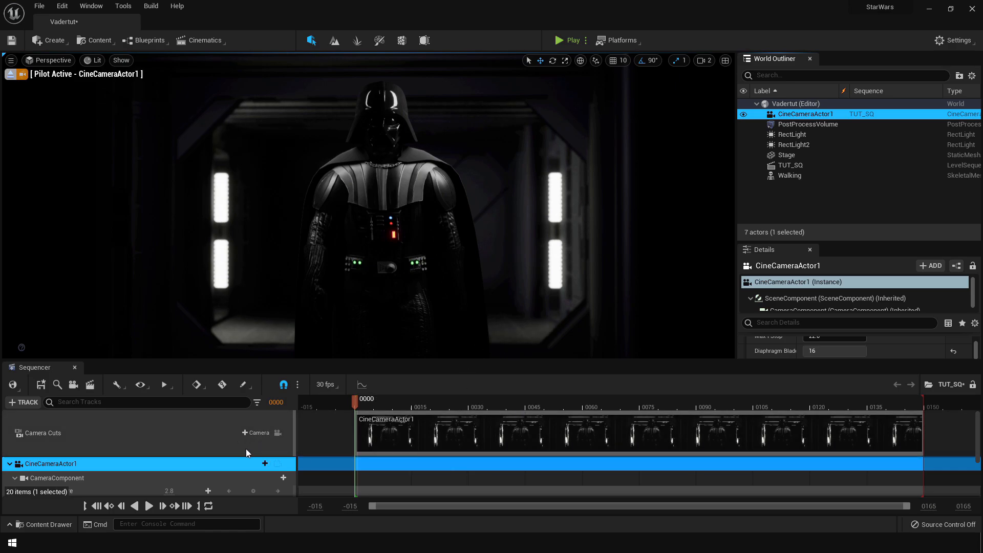
- Add a transform keyframe for CineCameraActor1 at frame 0
scroll(246, 448, down, 2)
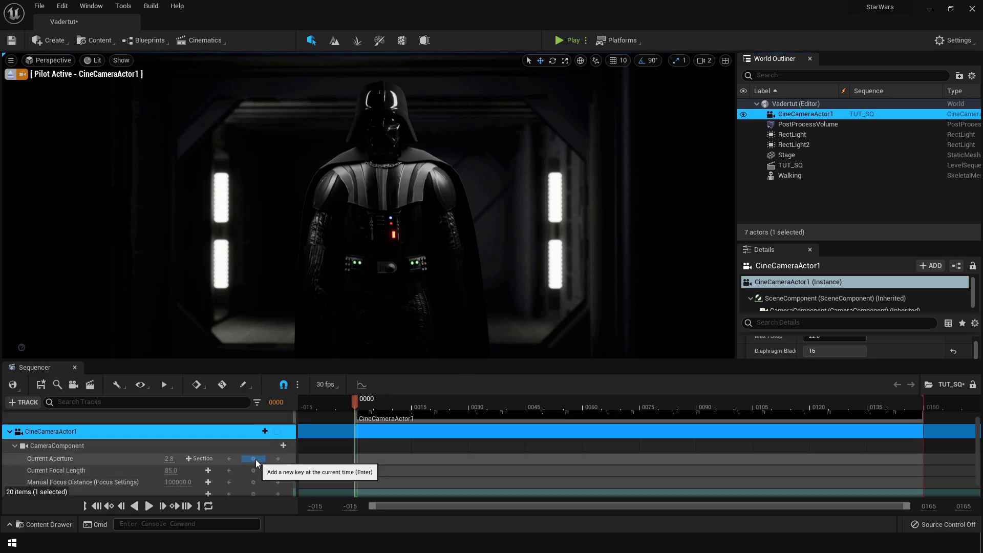
scroll(255, 460, down, 1)
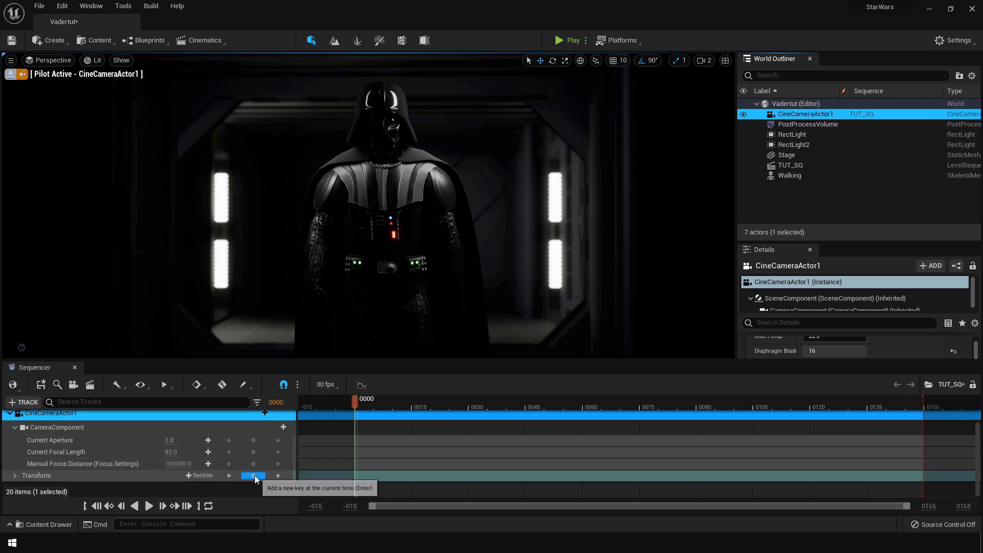
click(253, 475)
- At frame 150, move CineCameraActor1 closer to the character and add a transform keyframe
drag(524, 401, 935, 410)
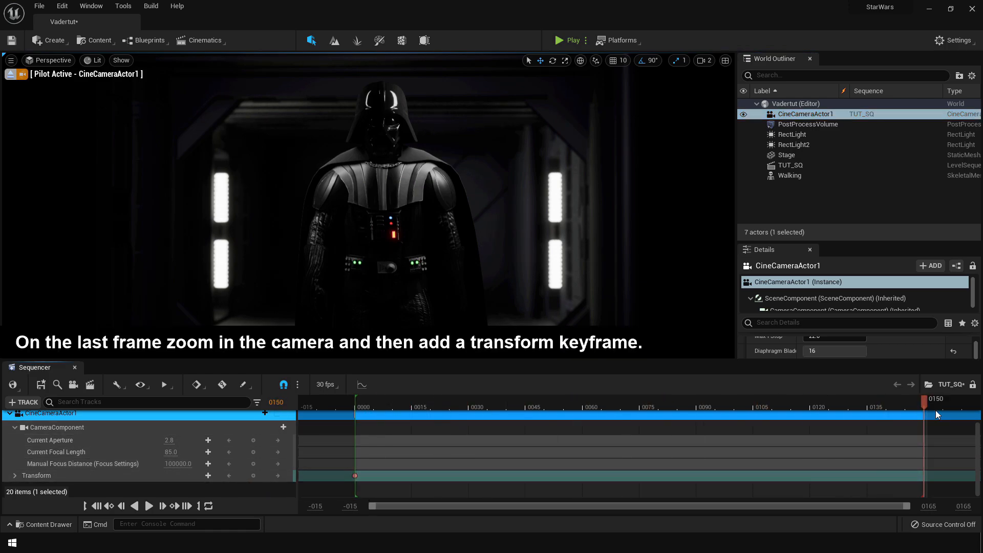
key(w)
key(s)
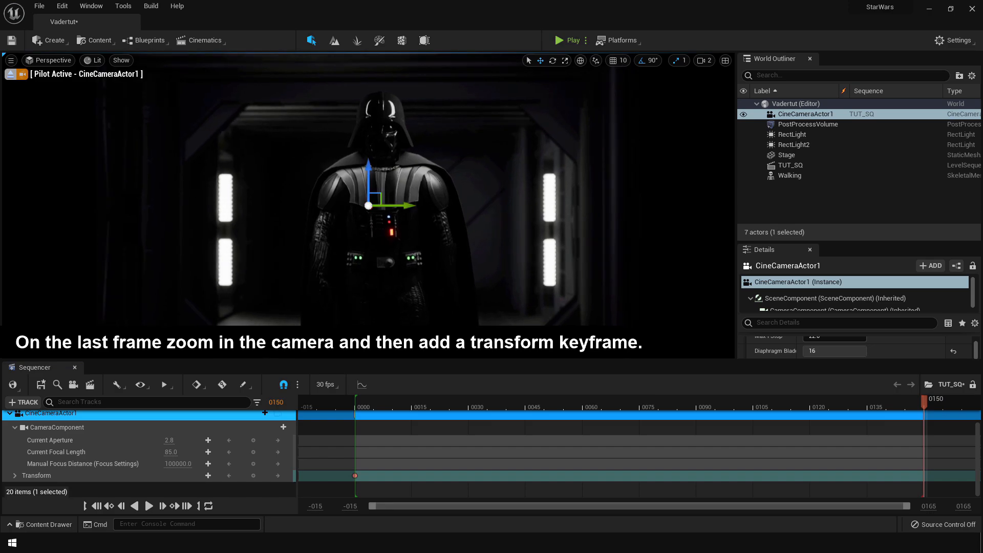
key(w)
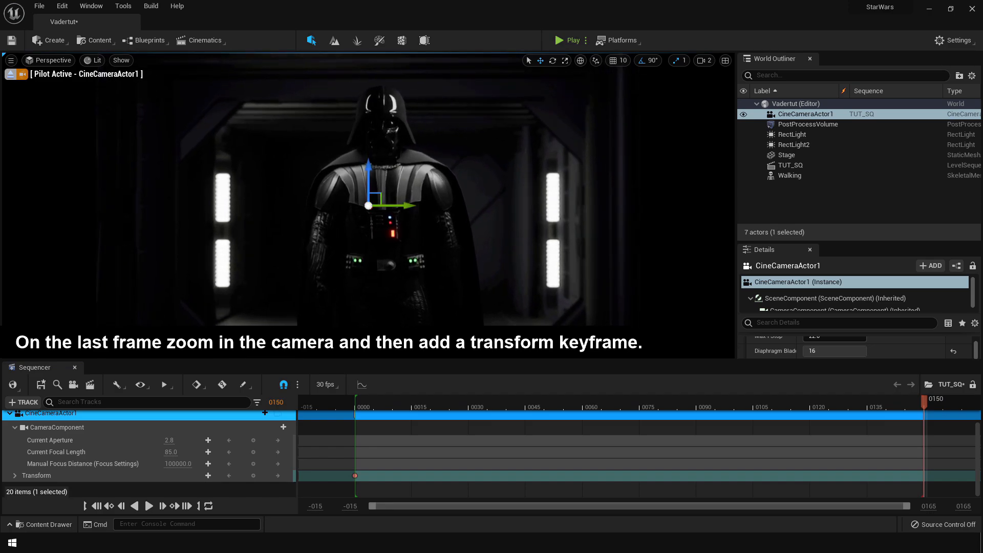
key(w)
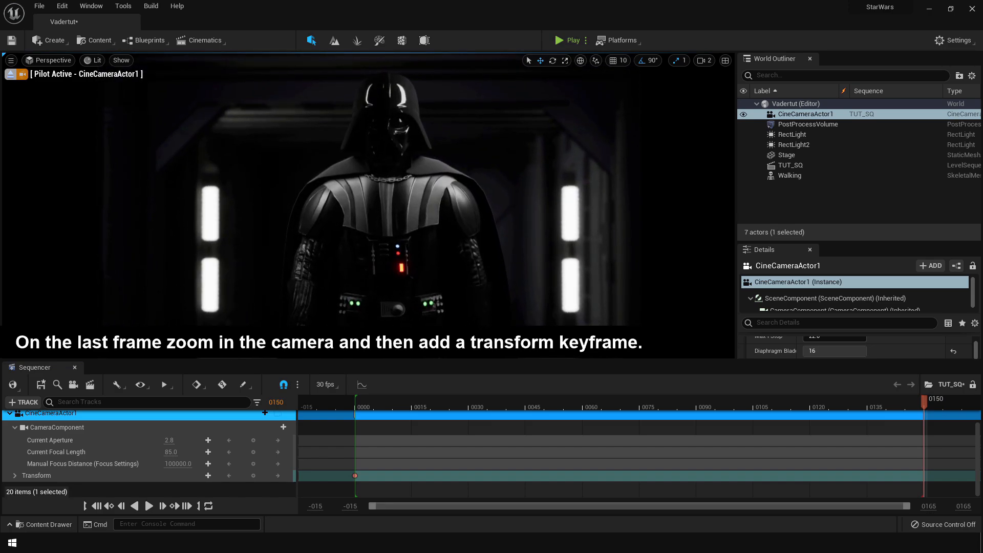
click(253, 475)
- Play the sequence back from near its start to review the camera move
drag(924, 402, 392, 453)
key(space)
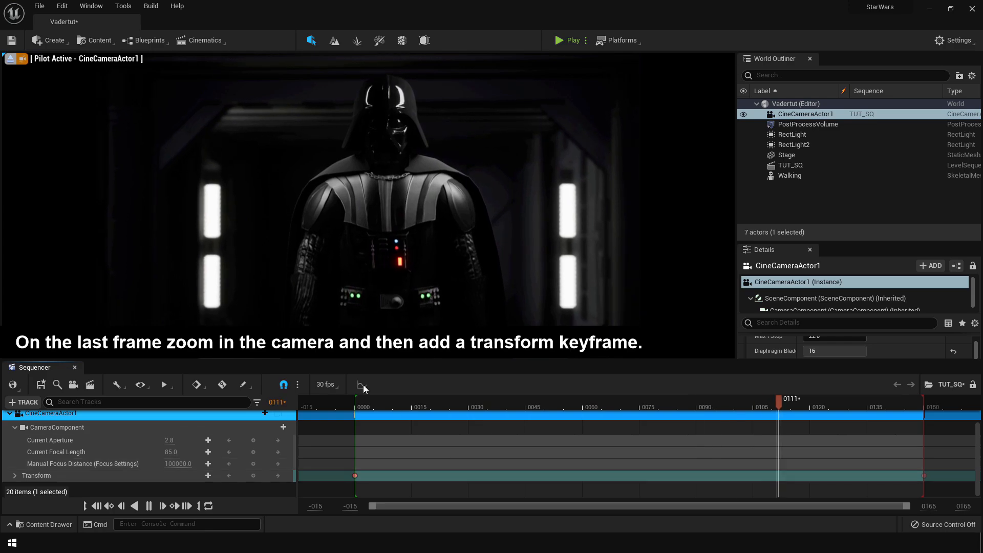
click(149, 506)
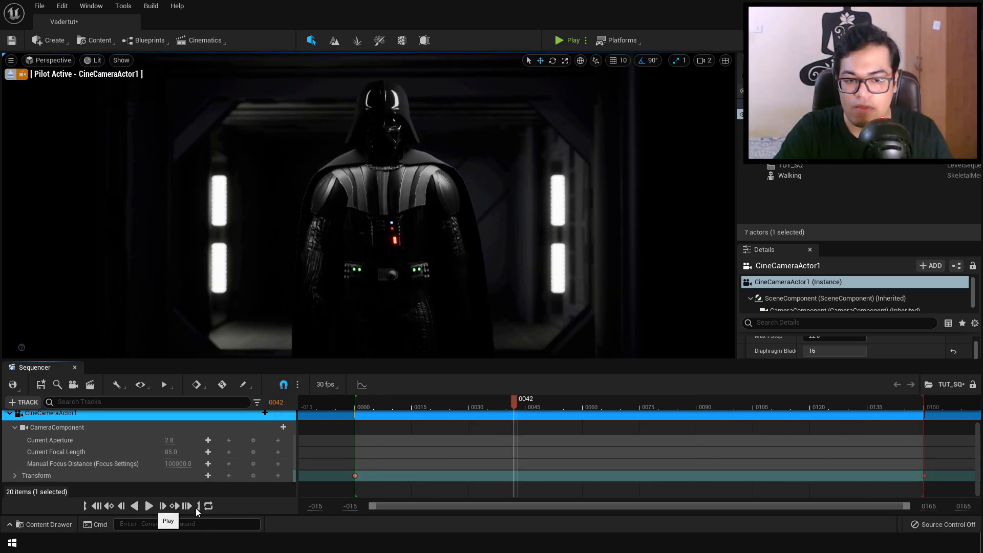
- Swap the camera's two transform keyframes, putting the first at frame 150 and the last at frame 0
drag(355, 475, 819, 479)
drag(923, 475, 355, 491)
drag(814, 476, 923, 477)
- Set both camera transform keyframes to Linear interpolation and play the sequence from the start
click(355, 476)
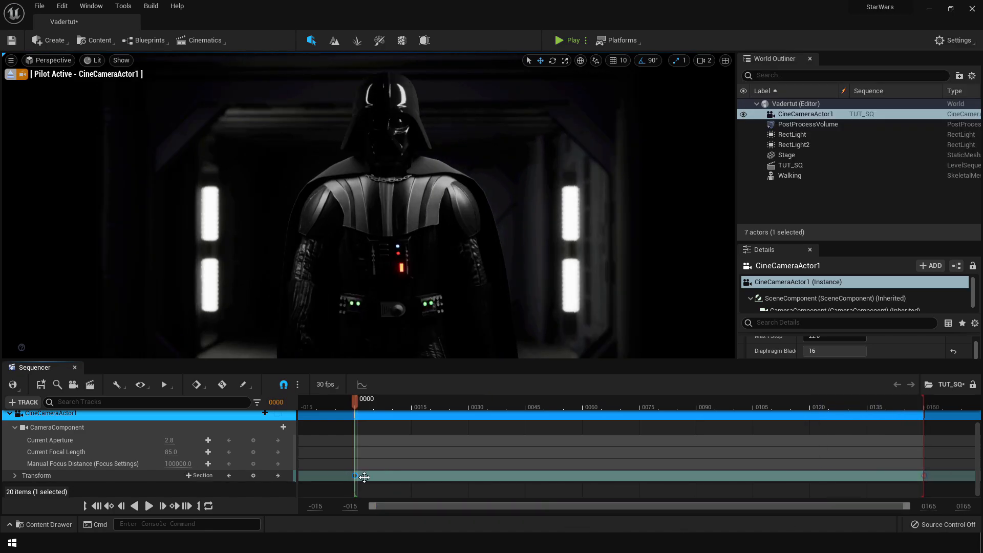
click(924, 475)
right_click(925, 475)
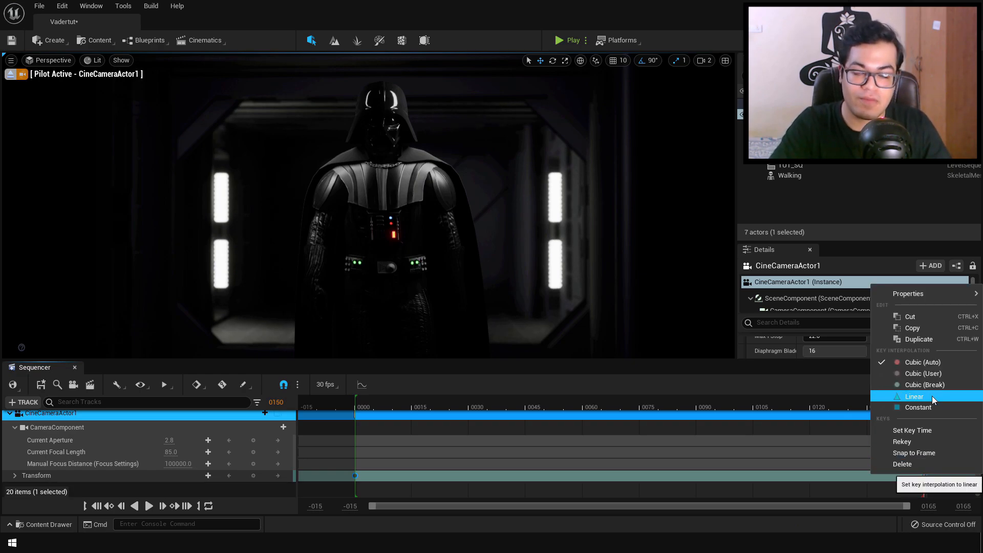
click(932, 396)
drag(926, 404, 366, 417)
key(space)
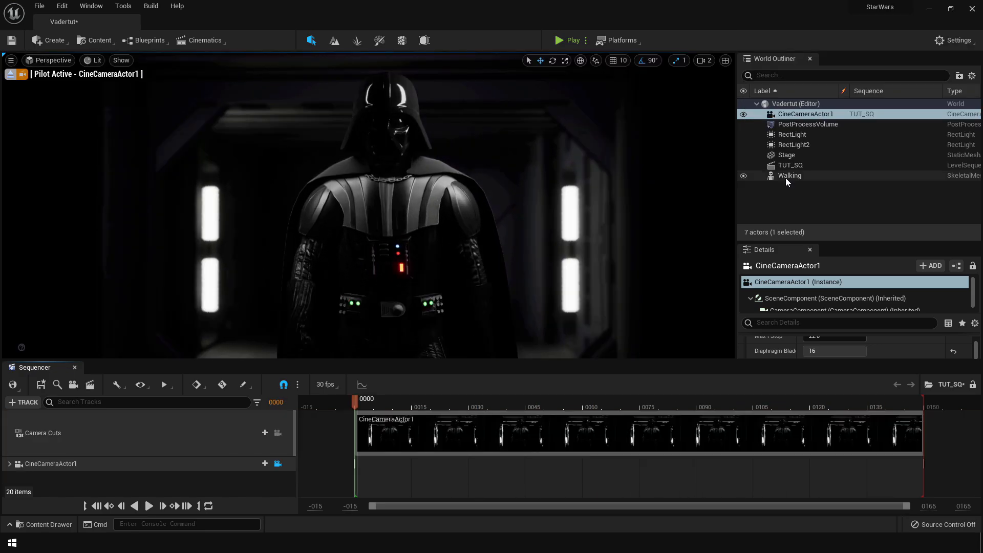
- Add the Walking character to the TUT_SQ sequence and give its animation track the Walking animation
click(794, 175)
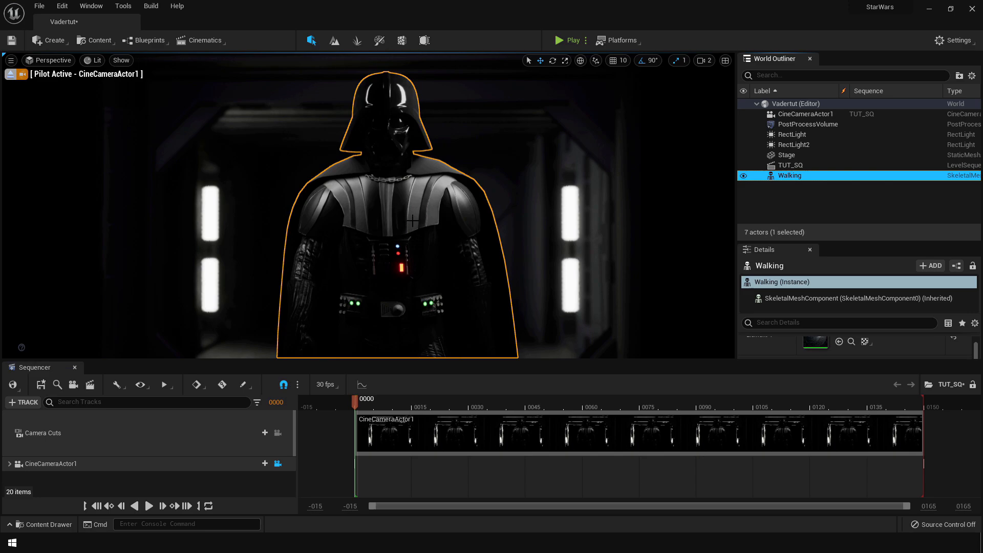
drag(190, 484, 190, 486)
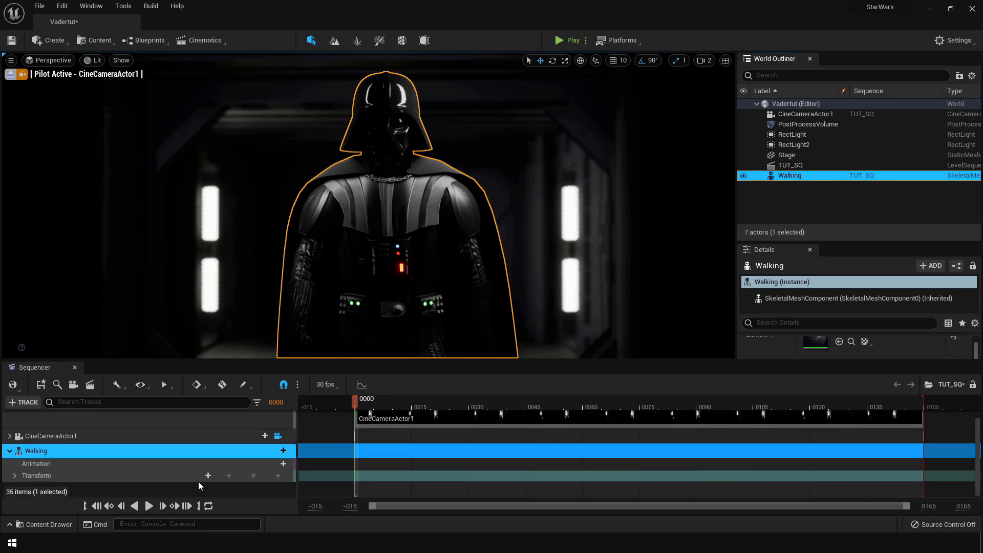
click(283, 464)
click(298, 360)
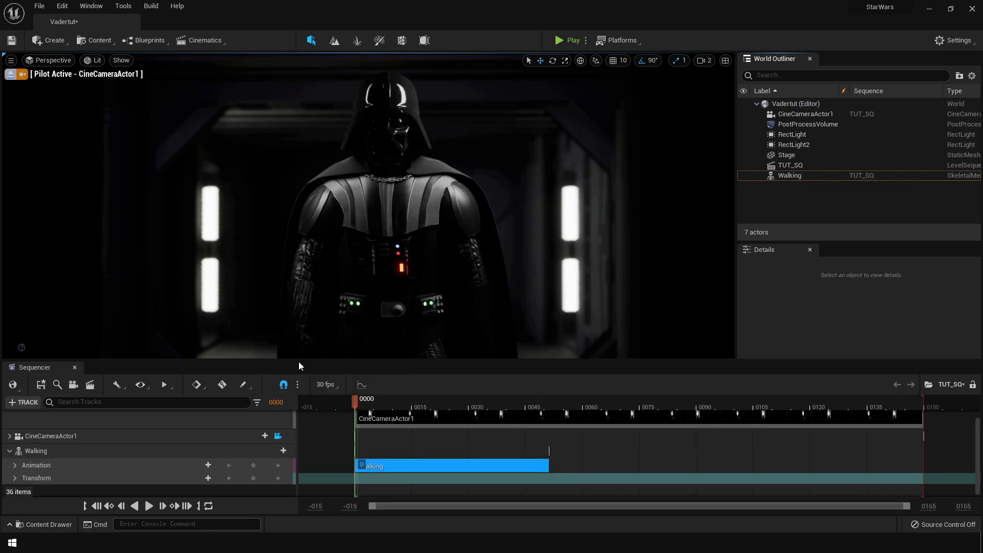
- Scrub through the walk to frame 45 and extend the Walking animation section to the end of the sequence
click(382, 404)
drag(382, 404, 527, 433)
drag(548, 465, 928, 464)
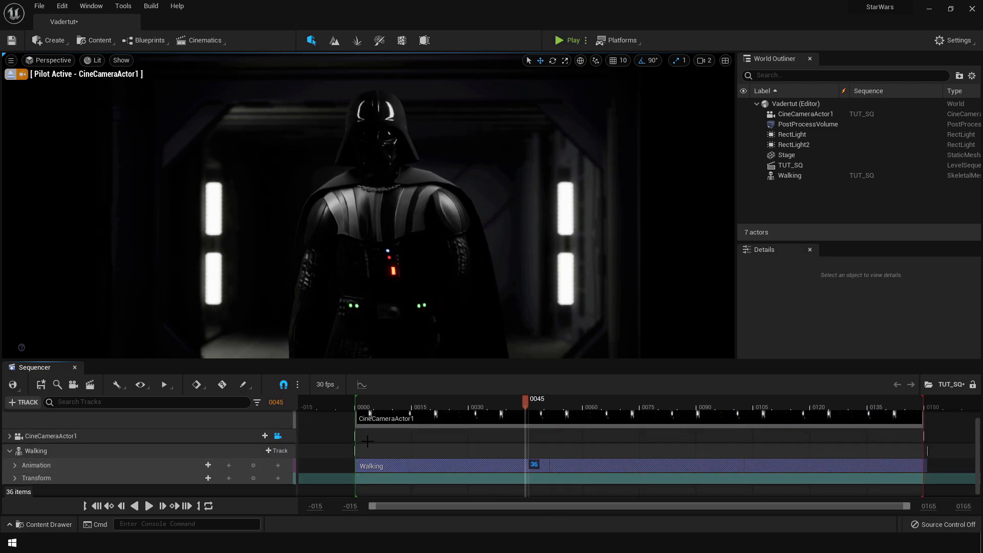
- Set the sequence frame rate to 24 fps and play the shot from the start
click(326, 384)
click(348, 200)
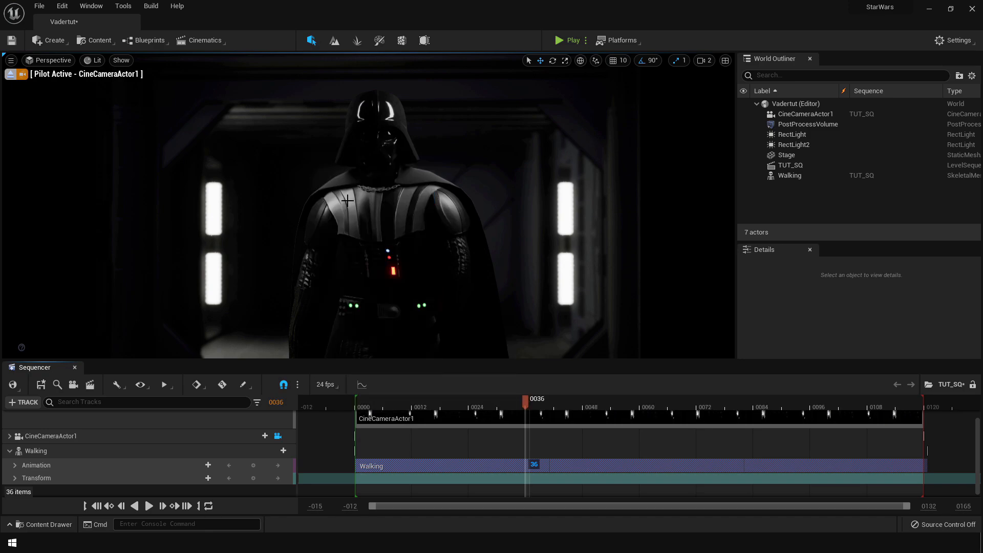
drag(525, 399, 358, 407)
key(space)
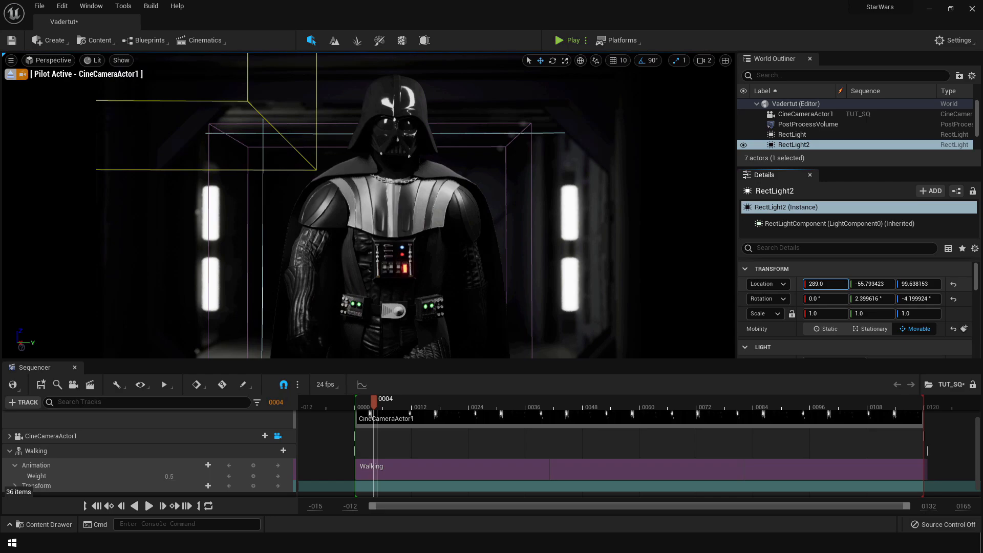
- Move RectLight2 to X 331, Y -60, Z 109 and set its intensity to about 0.64 cd
drag(819, 284, 913, 286)
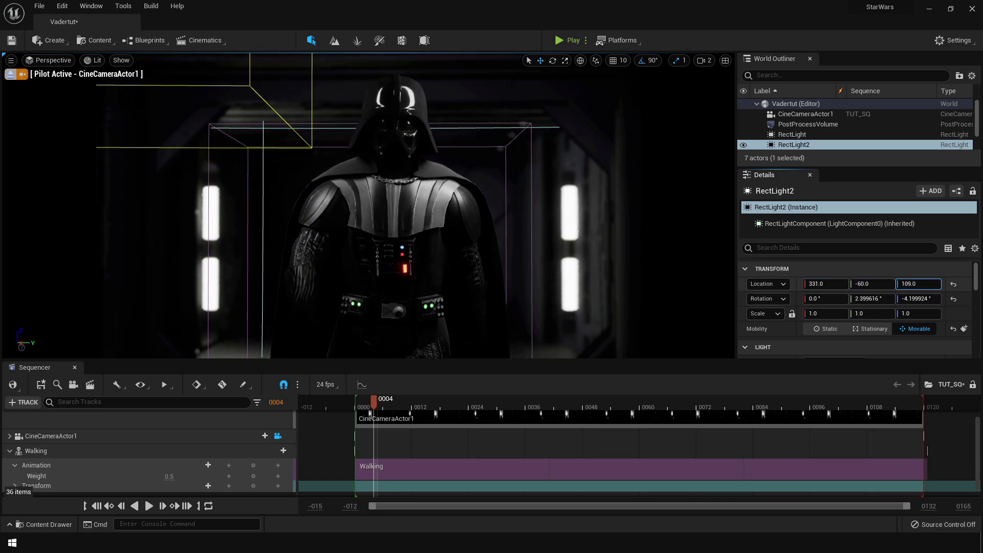
scroll(850, 326, down, 2)
drag(840, 331, 832, 330)
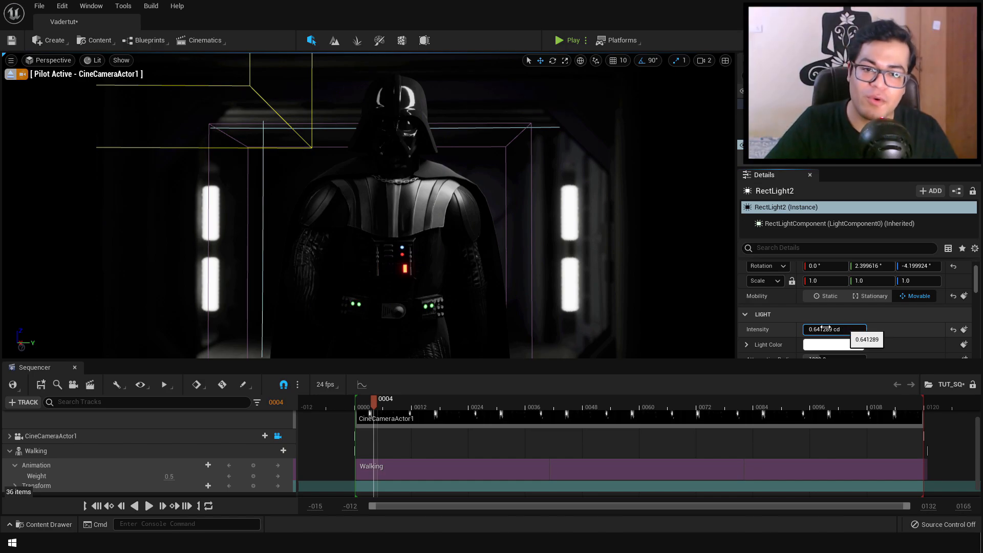
- Move RectLight to X 319 and Y 105
click(786, 134)
scroll(833, 302, up, 2)
drag(832, 286, 850, 285)
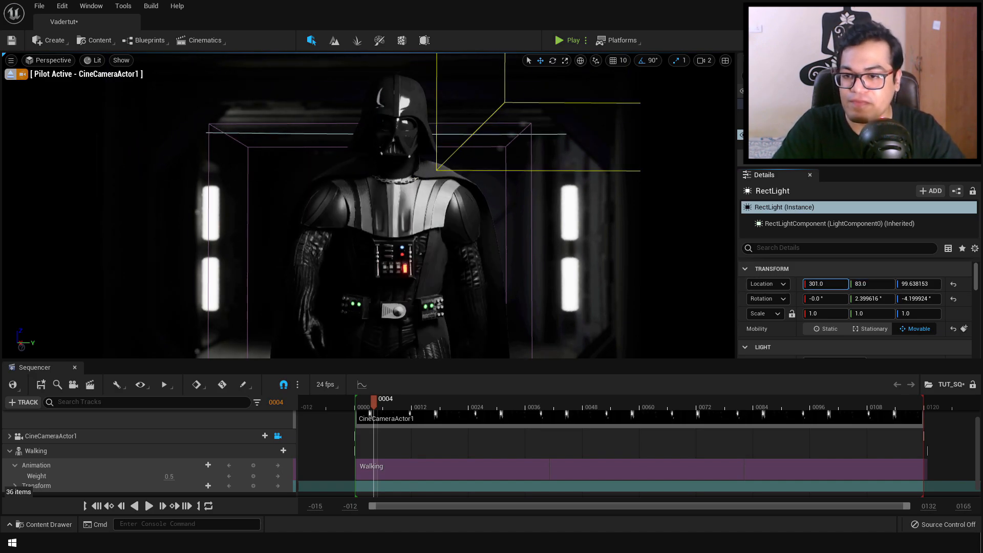
drag(825, 285, 843, 284)
drag(870, 284, 935, 299)
- Rotate RectLight to about 220° around Z and lower its X location
scroll(871, 332, down, 3)
click(822, 313)
scroll(839, 312, up, 3)
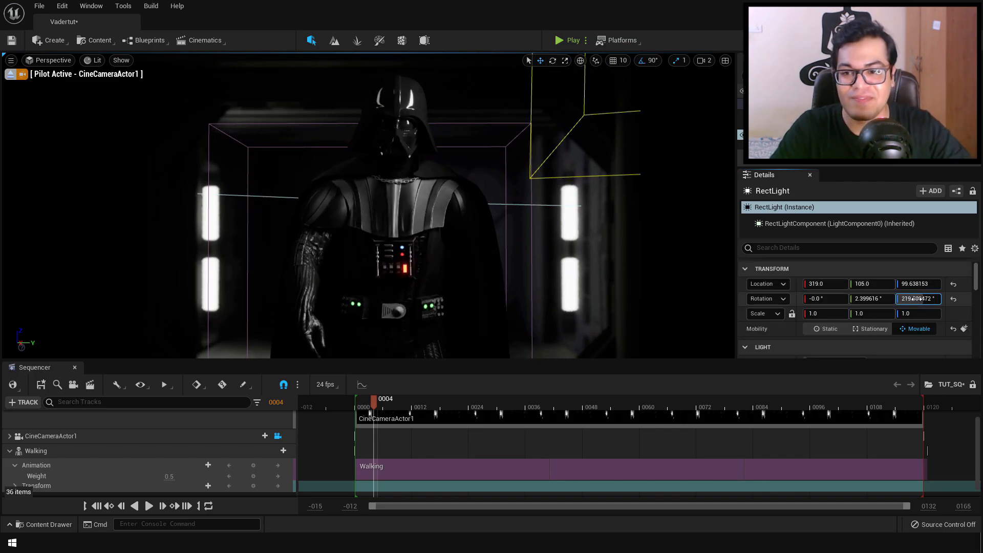
drag(827, 284, 783, 284)
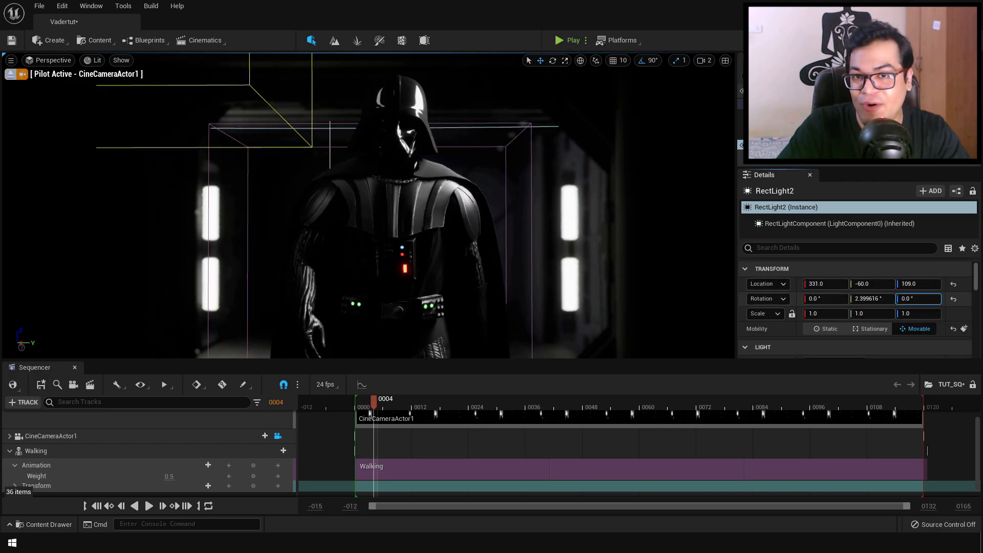
- Rotate RectLight2 to about 338° around Z, raise its intensity, and fine-tune that rotation
drag(916, 299, 935, 299)
scroll(870, 317, down, 2)
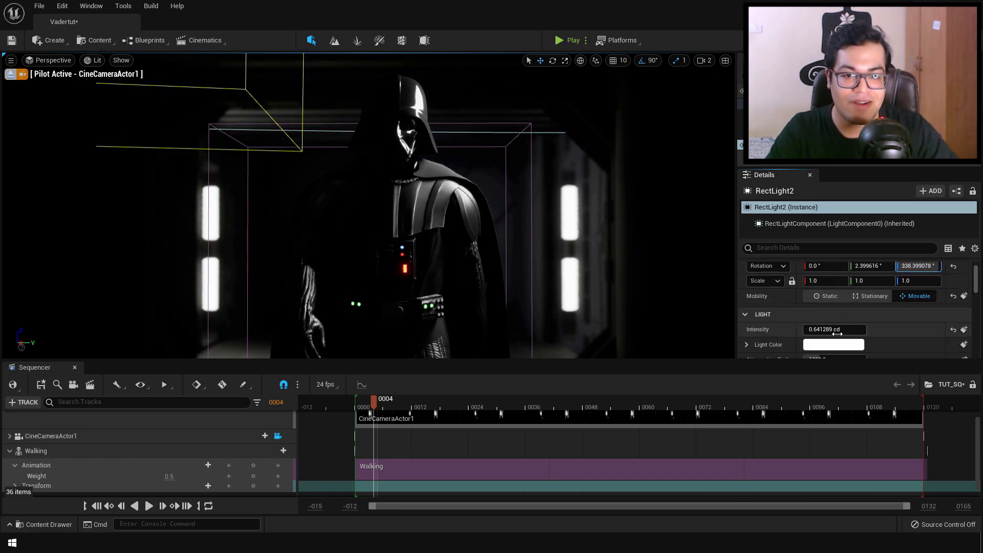
drag(821, 330, 837, 332)
drag(916, 265, 940, 266)
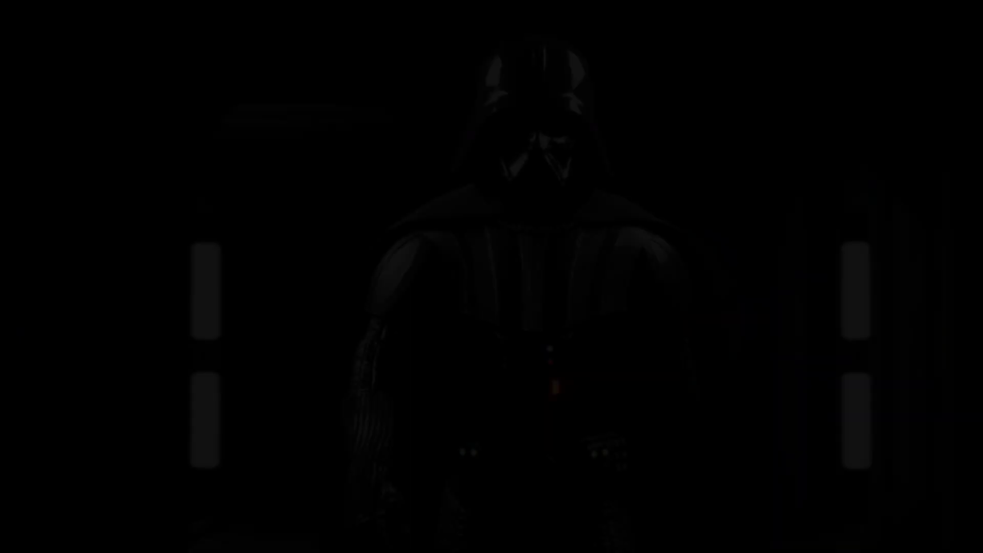